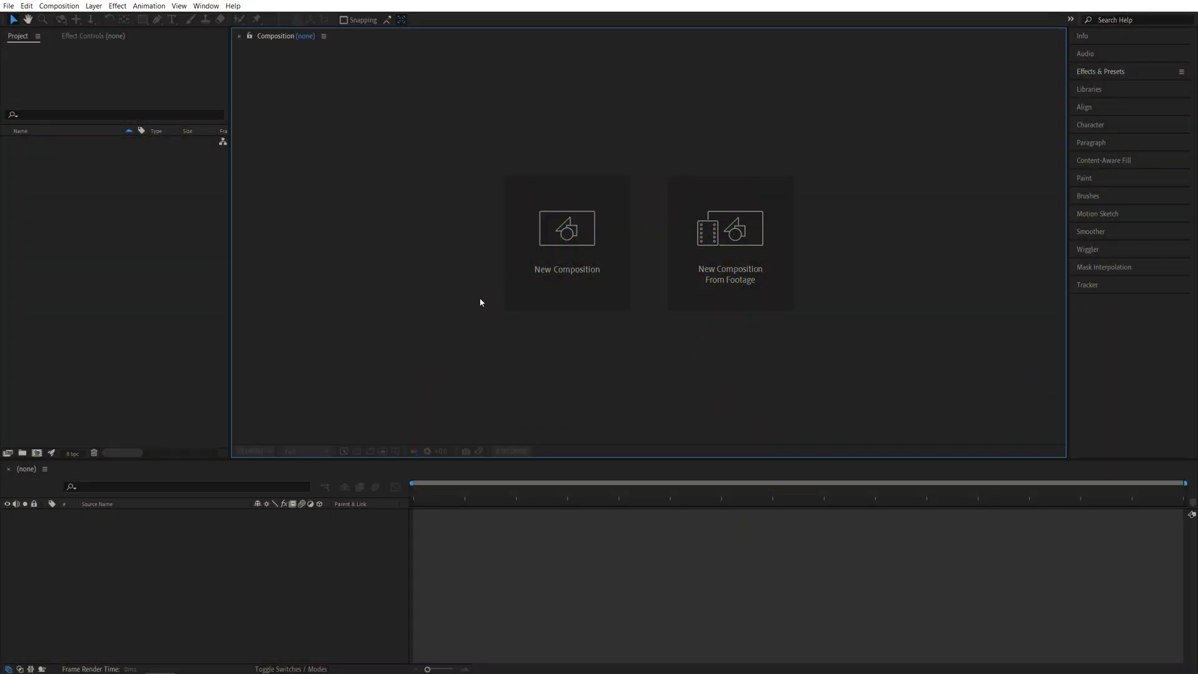
Step: Create a 1920×1080, 30 fps composition named Render containing a full-size black solid
{"action": "left_click", "coordinate": [566, 242]}
{"action": "type", "text": "Render"}
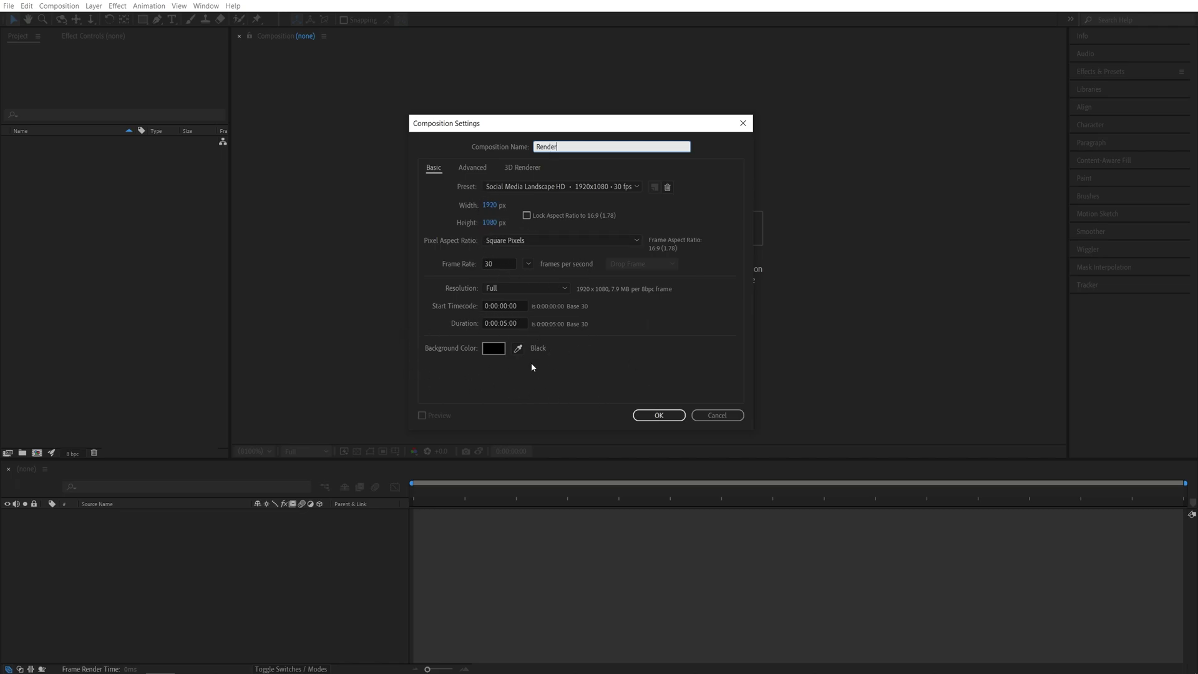
{"action": "left_click", "coordinate": [659, 415]}
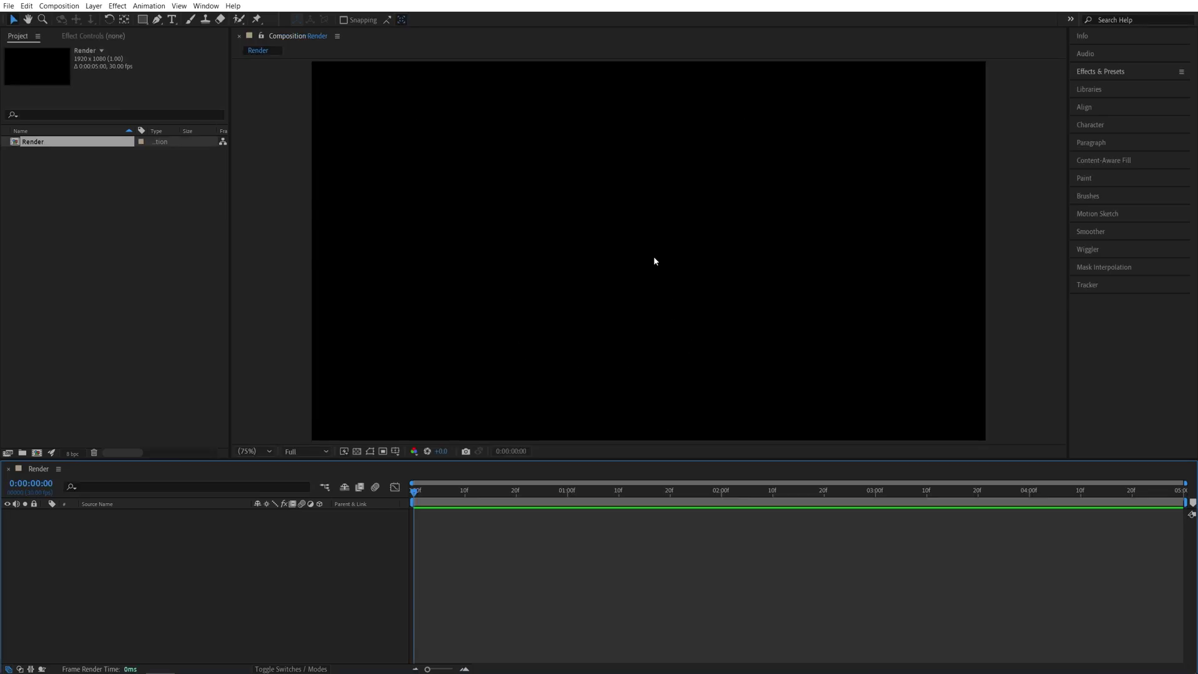
{"action": "left_click", "coordinate": [94, 6]}
{"action": "left_click", "coordinate": [291, 36]}
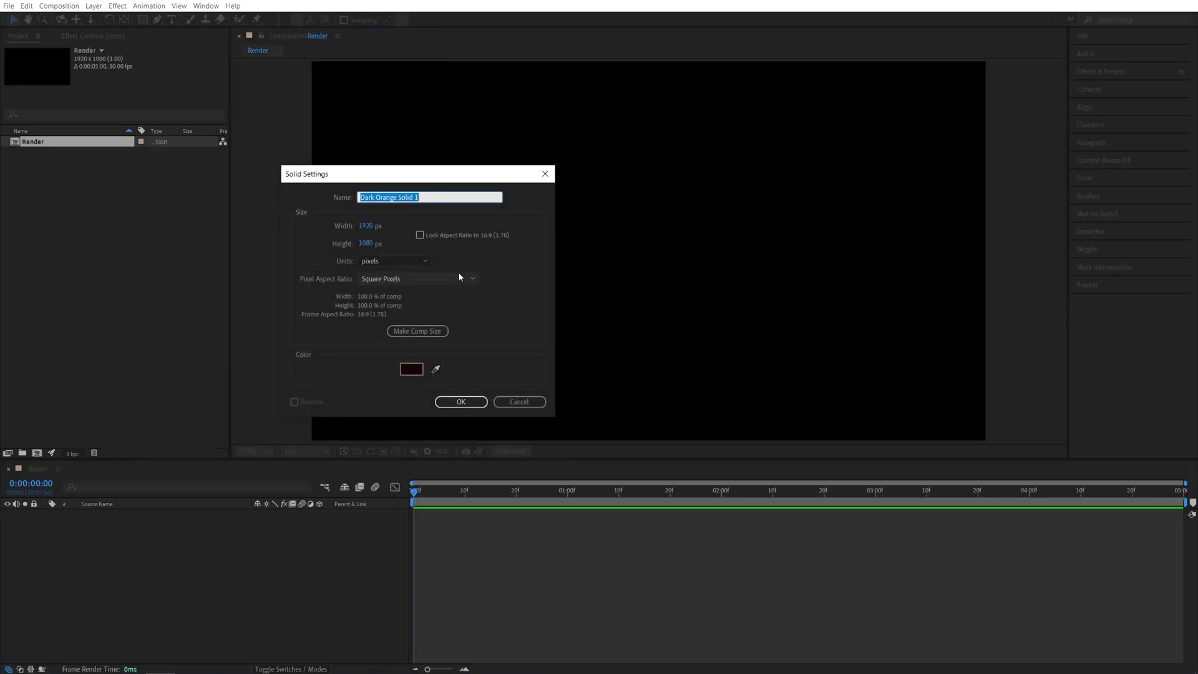
{"action": "left_click_drag", "start_coordinate": [402, 174], "coordinate": [433, 178]}
{"action": "left_click", "coordinate": [442, 373]}
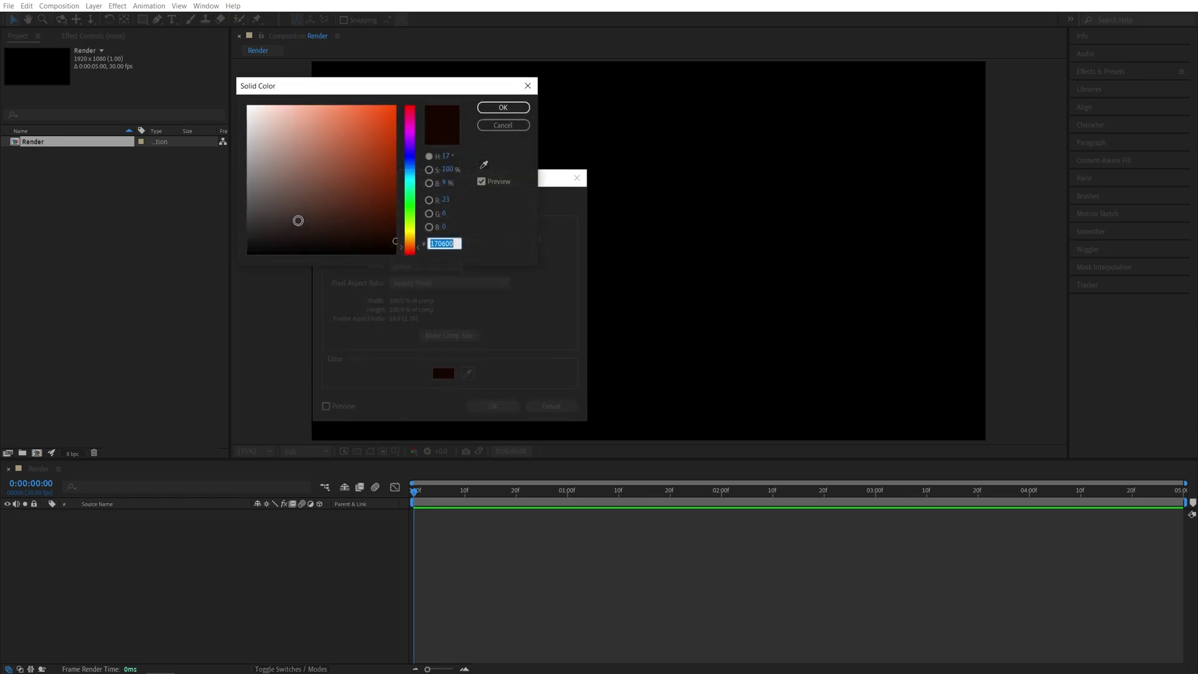
{"action": "left_click", "coordinate": [296, 243]}
{"action": "left_click", "coordinate": [503, 110]}
{"action": "left_click", "coordinate": [493, 407]}
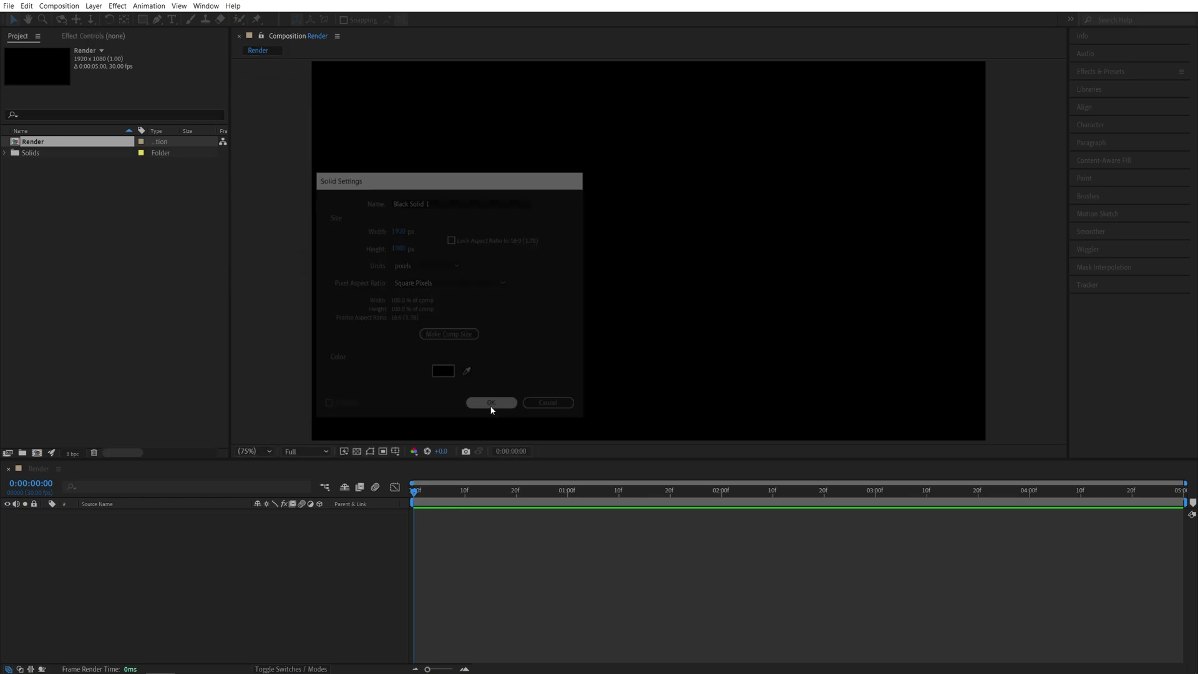
Step: Apply CC Particle Systems II to the black solid from an effects search for 'particle'
{"action": "left_click", "coordinate": [1102, 74]}
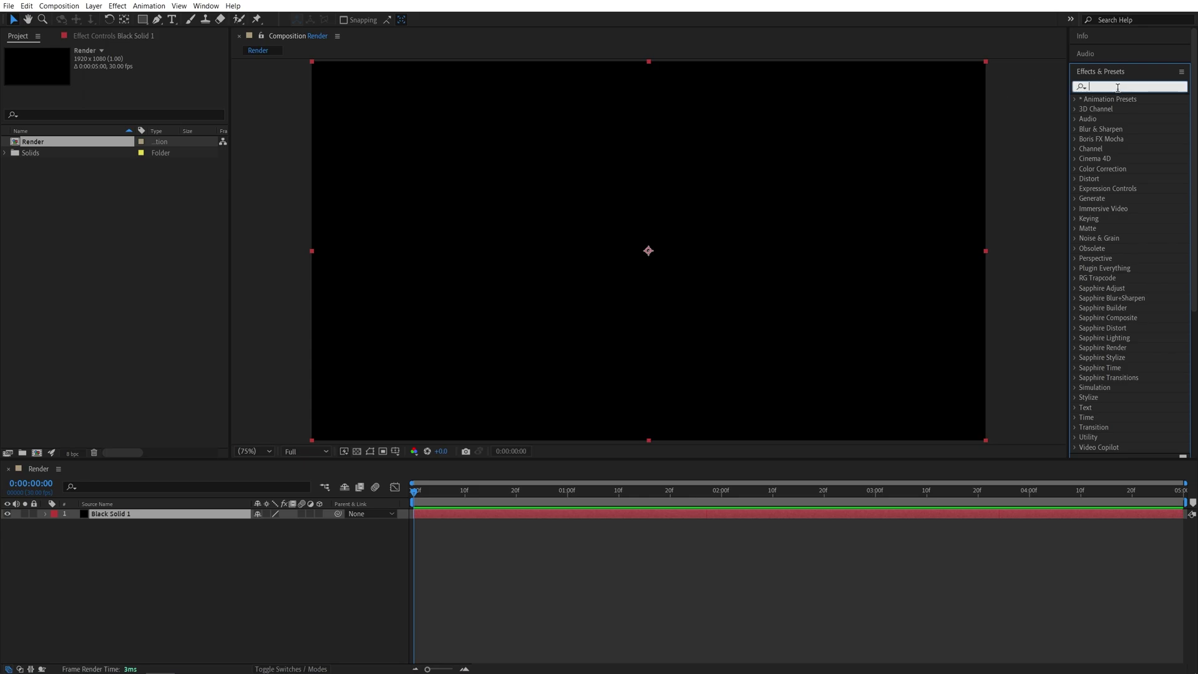
{"action": "type", "text": "particle"}
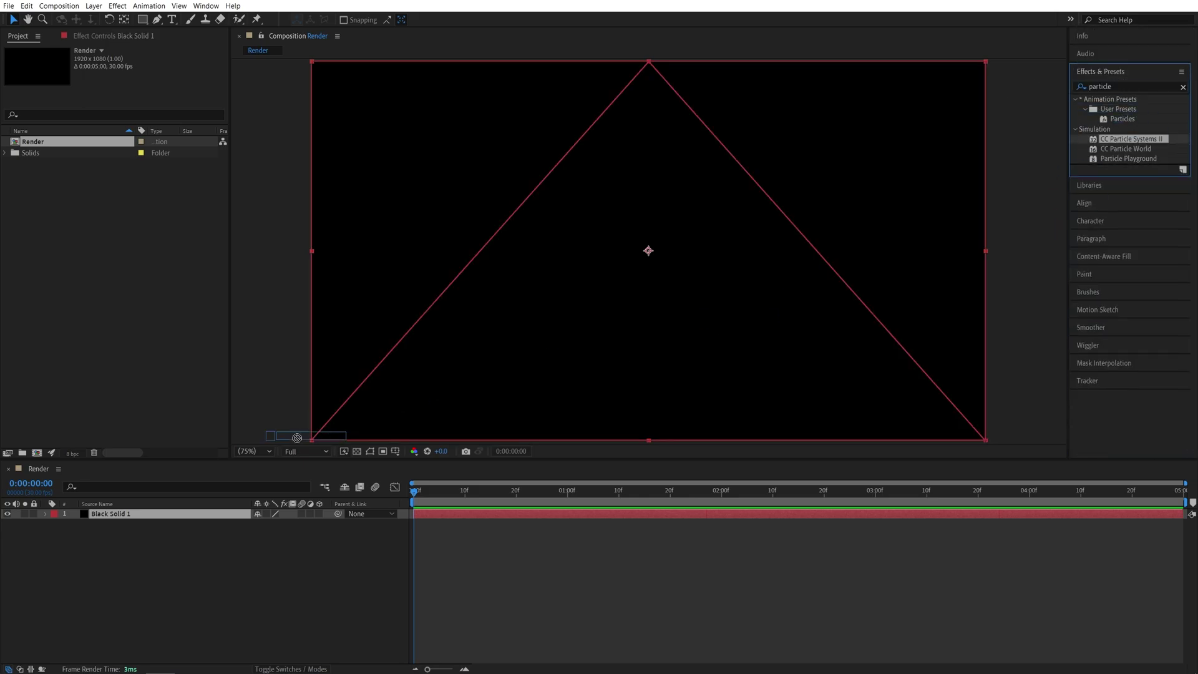
{"action": "left_click_drag", "start_coordinate": [1130, 138], "coordinate": [112, 513]}
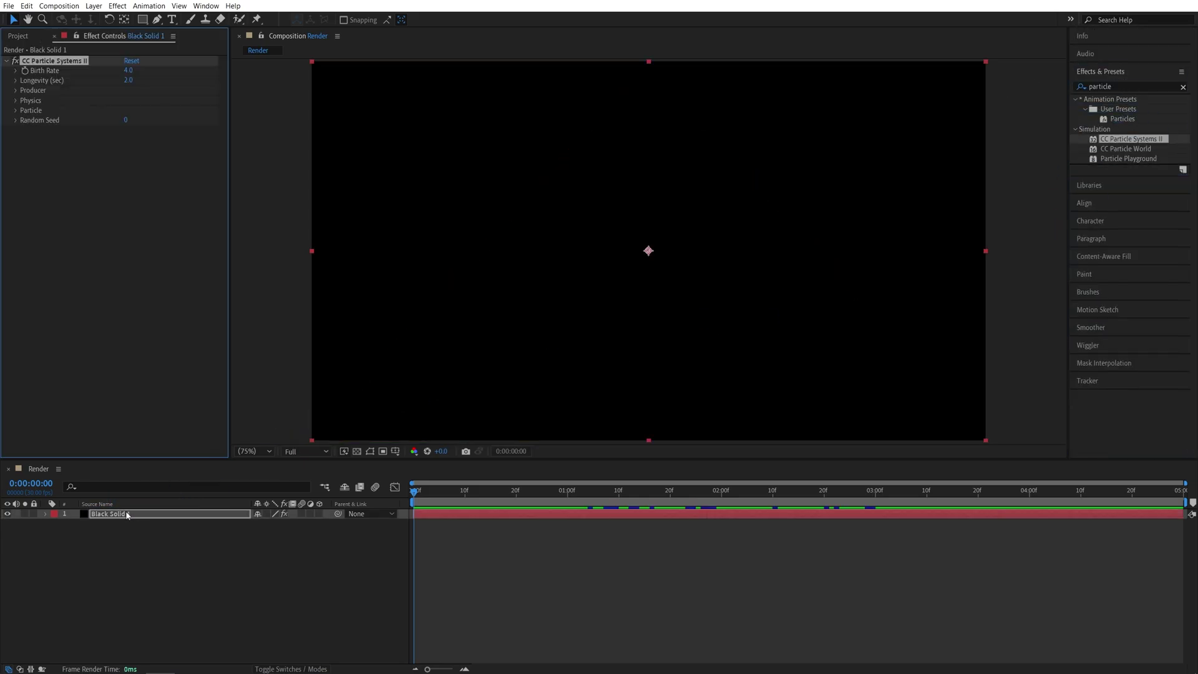
{"action": "left_click_drag", "start_coordinate": [461, 541], "coordinate": [652, 602]}
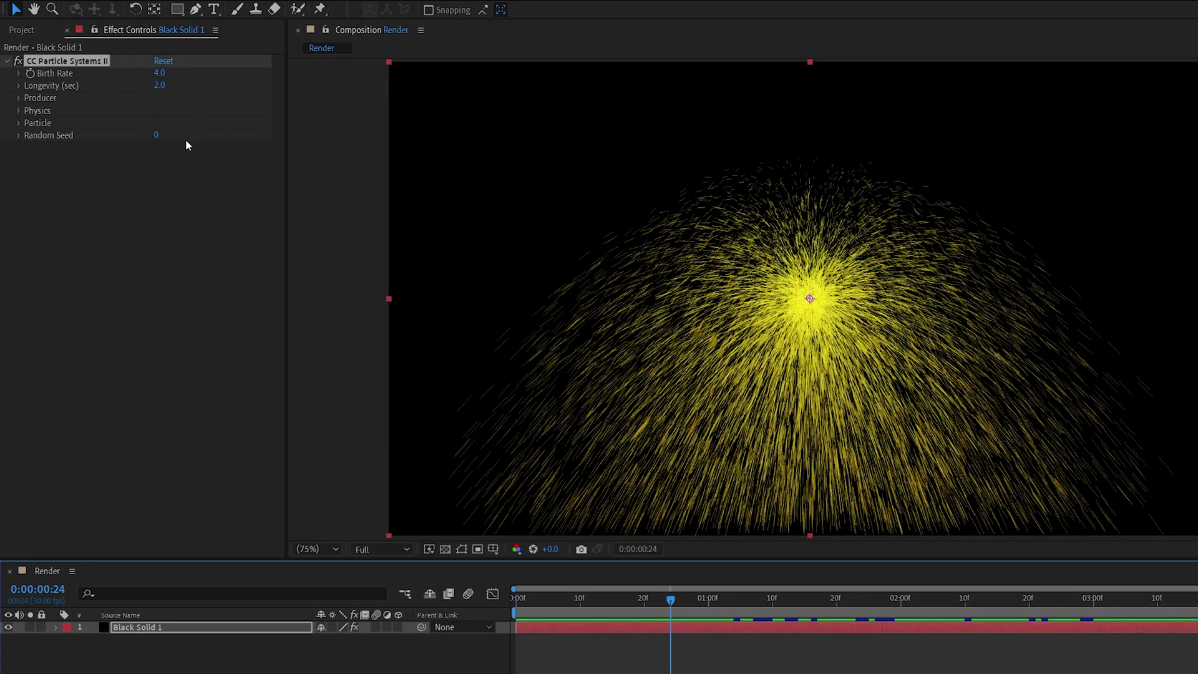
Step: Set Birth Rate to 25 and move the Producer position to 960, 1080
{"action": "left_click", "coordinate": [18, 97]}
{"action": "left_click", "coordinate": [17, 148]}
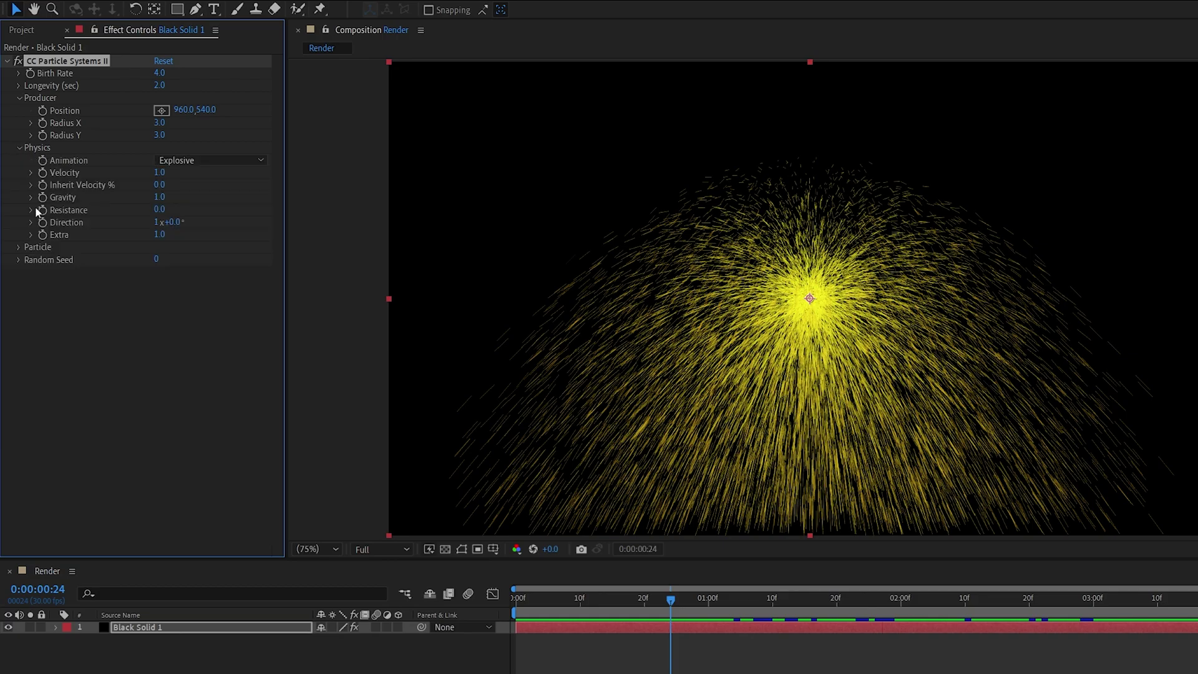
{"action": "left_click", "coordinate": [18, 247]}
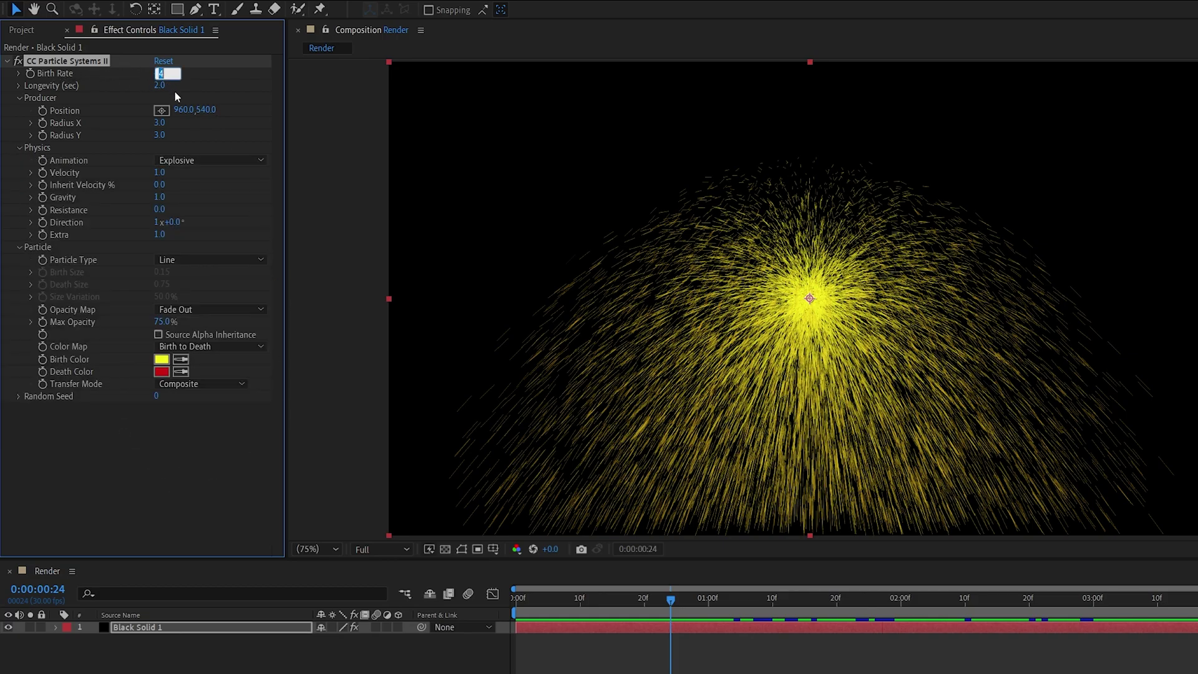
{"action": "type", "text": "25"}
{"action": "type", "text": "."}
{"action": "key", "text": "Return"}
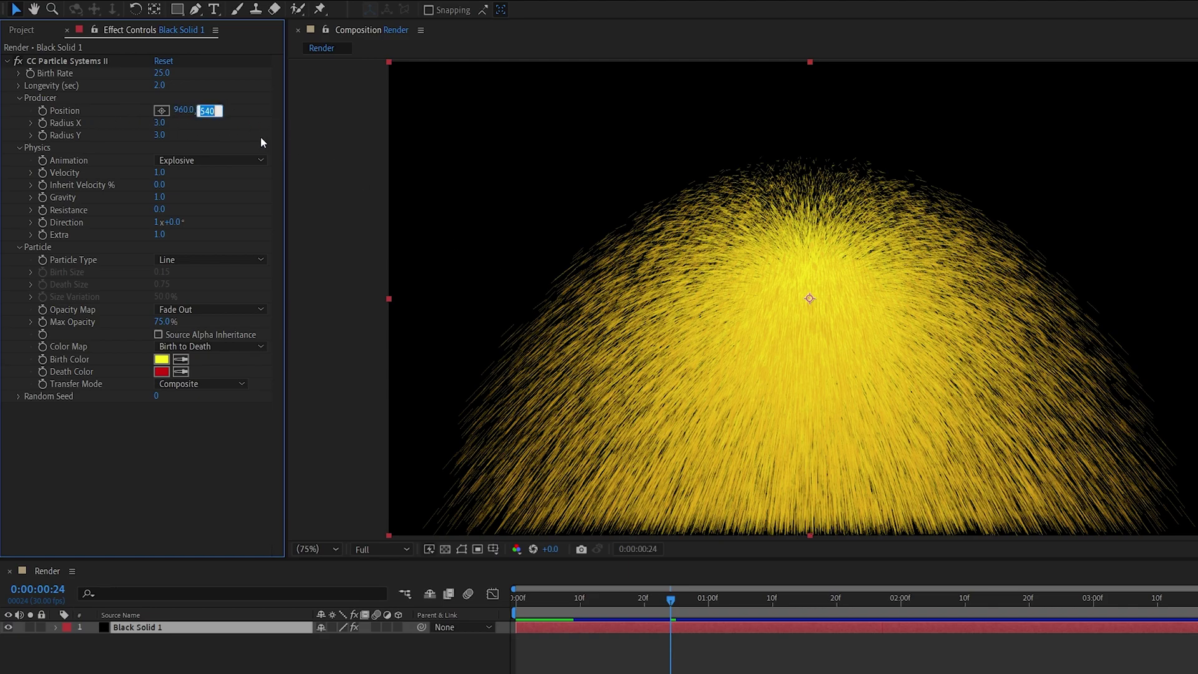
{"action": "type", "text": "0800"}
{"action": "key", "text": "BackSpace"}
{"action": "key", "text": "Return"}
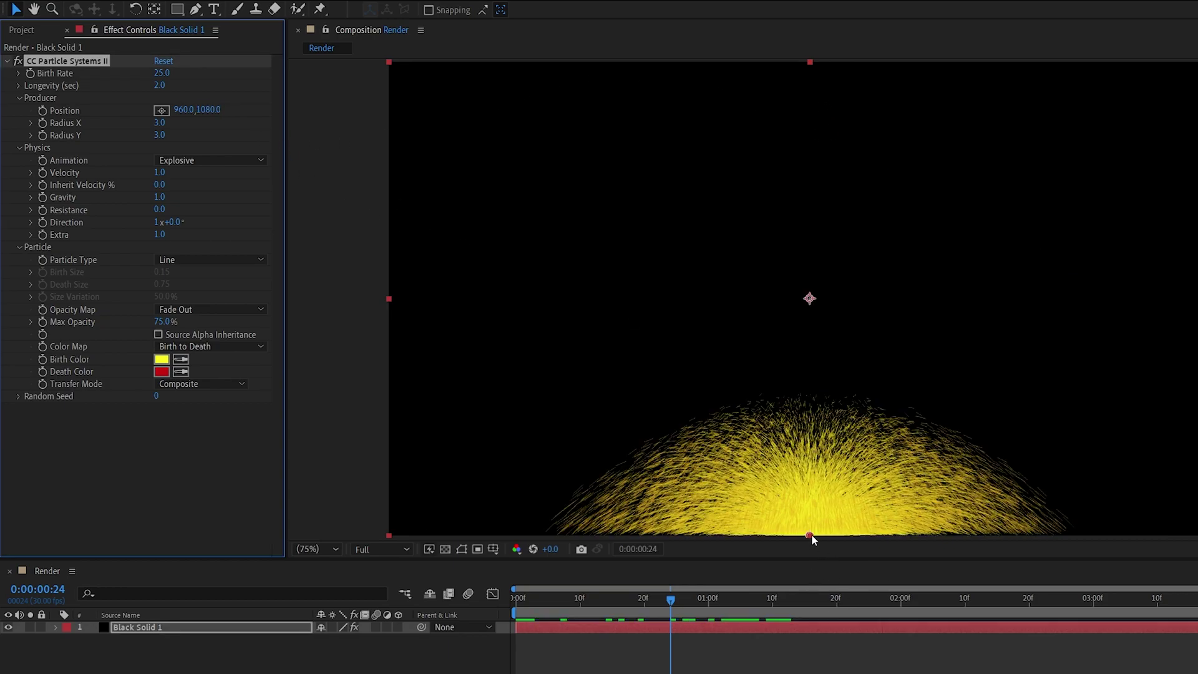
Step: Set Radius X 25, Radius Y 0, Twirly animation, Velocity 0.1 and Gravity -0.3
{"action": "left_click", "coordinate": [160, 123]}
{"action": "type", "text": "25"}
{"action": "key", "text": "Return"}
{"action": "left_click", "coordinate": [160, 135]}
{"action": "type", "text": "0"}
{"action": "key", "text": "Return"}
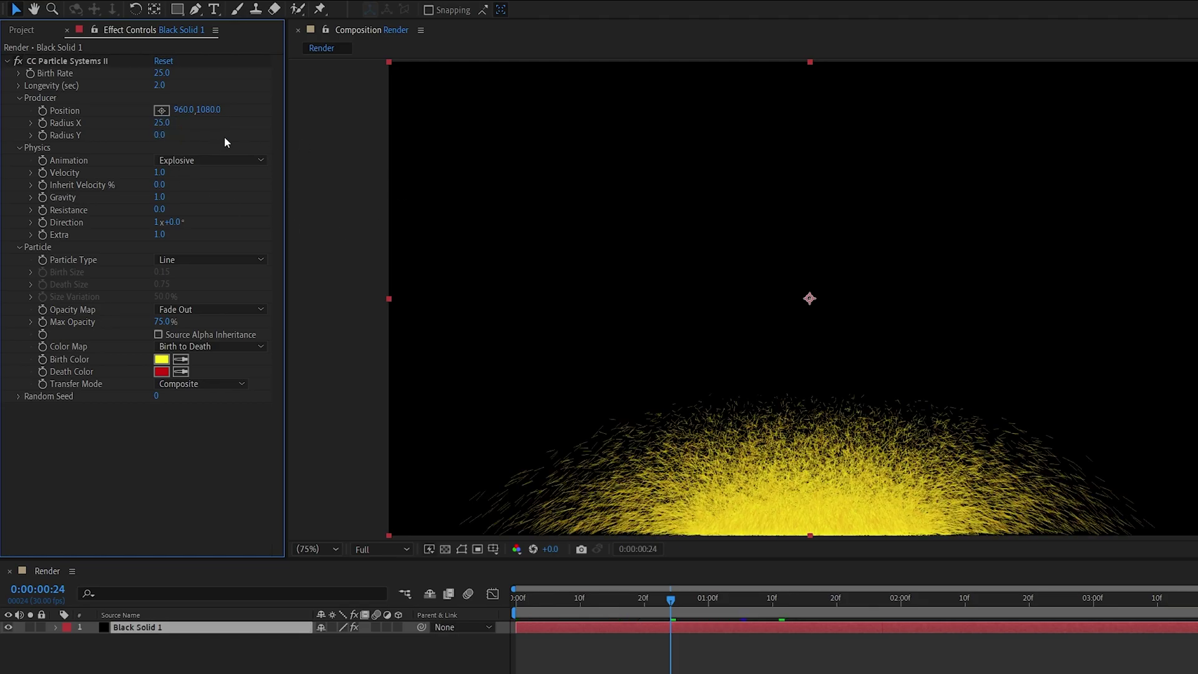
{"action": "left_click", "coordinate": [210, 160]}
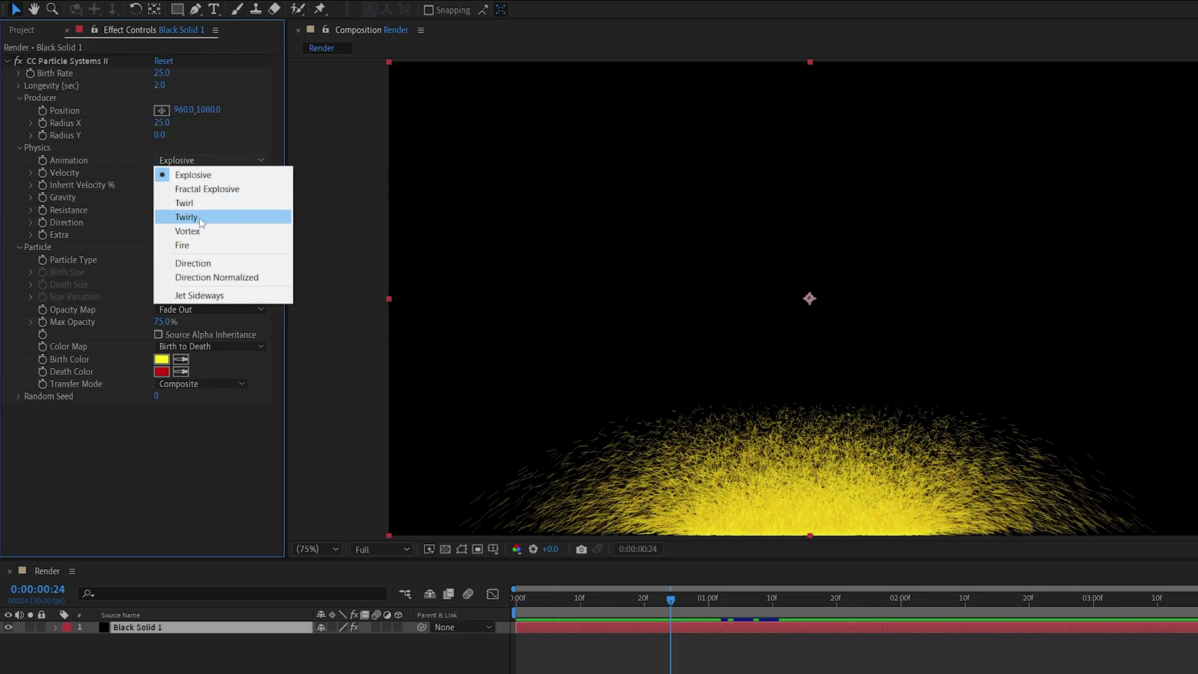
{"action": "left_click", "coordinate": [186, 217]}
{"action": "left_click", "coordinate": [161, 172]}
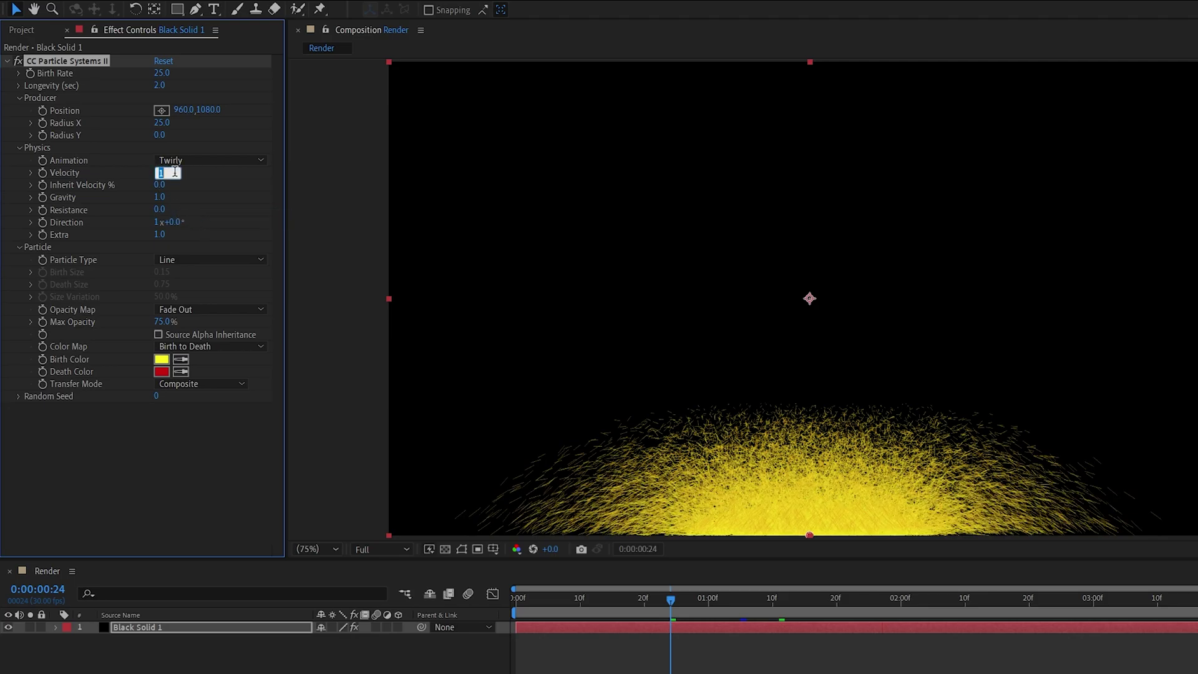
{"action": "type", "text": "0.1"}
{"action": "key", "text": "Tab"}
{"action": "key", "text": "Tab"}
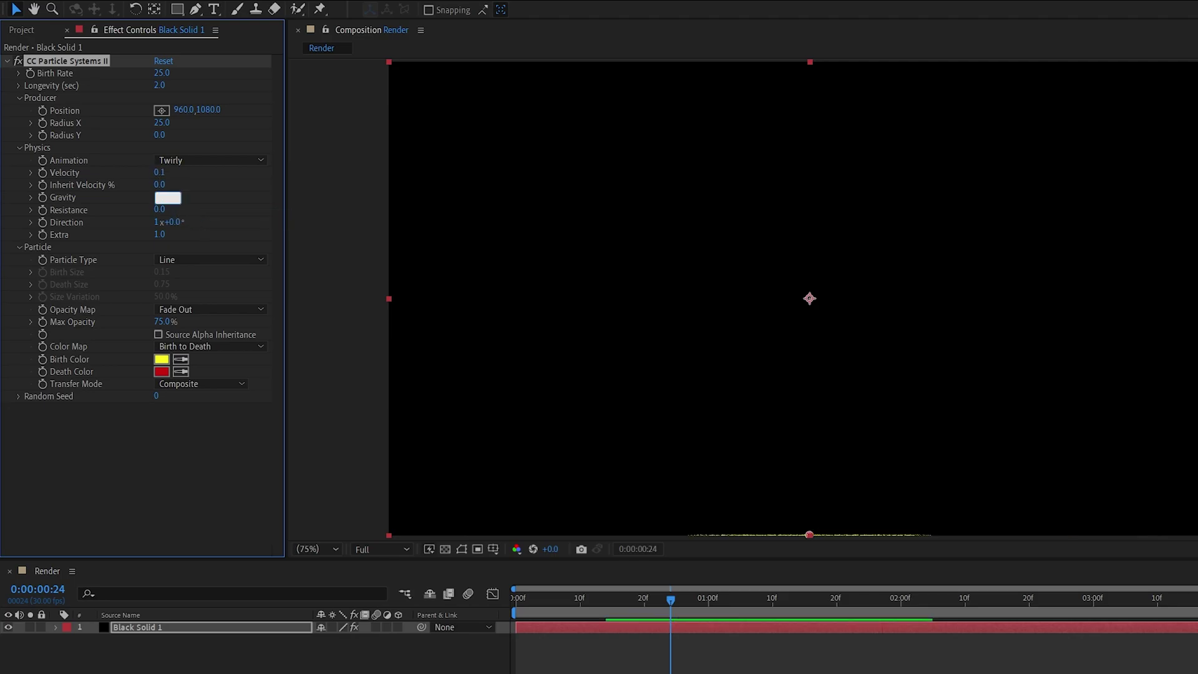
{"action": "type", "text": "-3"}
{"action": "key", "text": "Return"}
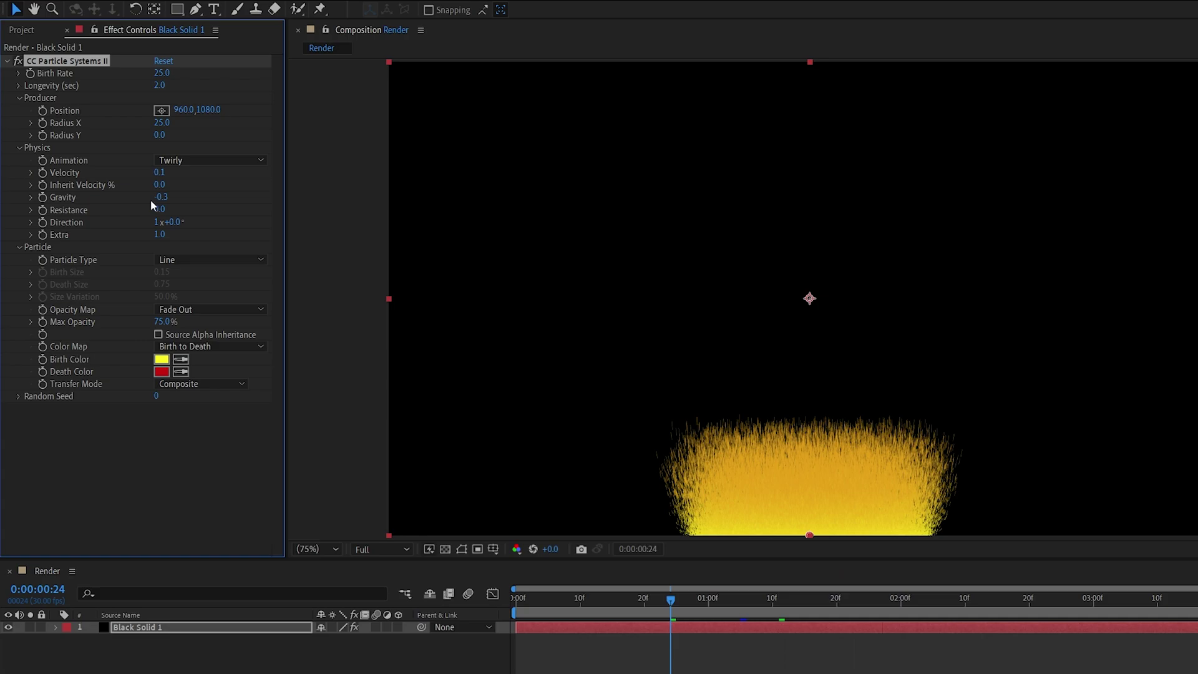
Step: Switch particles to Faded Sphere with Death Size 0.5 and Max Opacity 100%
{"action": "left_click", "coordinate": [274, 281]}
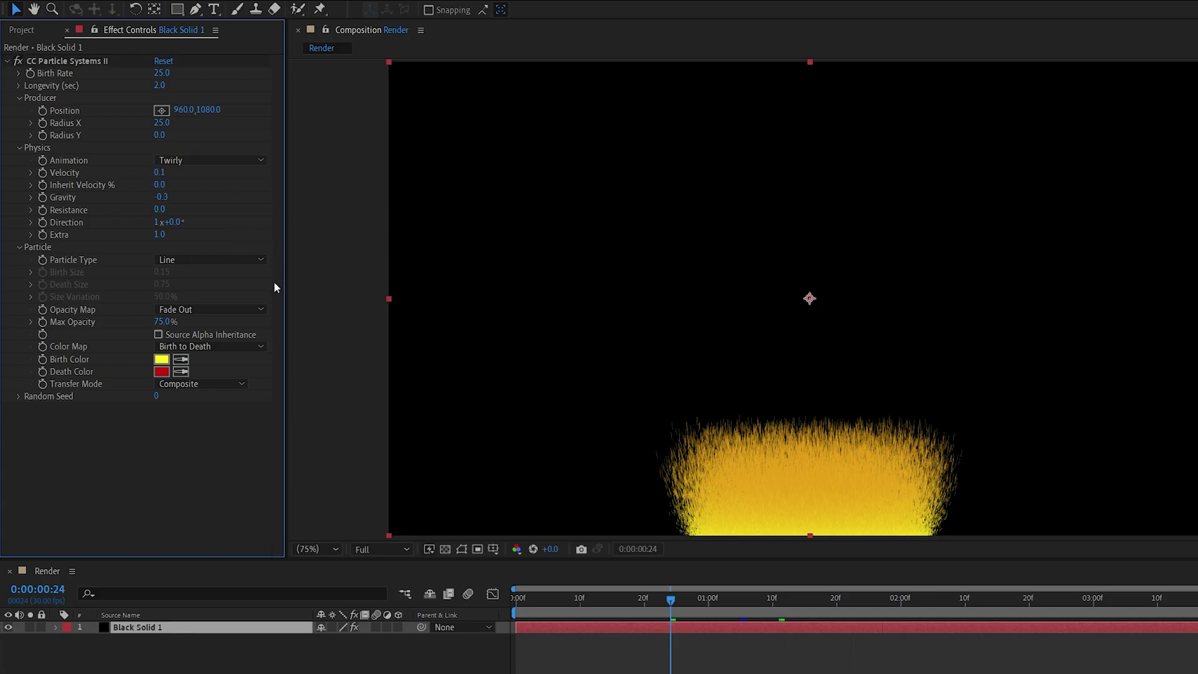
{"action": "left_click", "coordinate": [200, 261]}
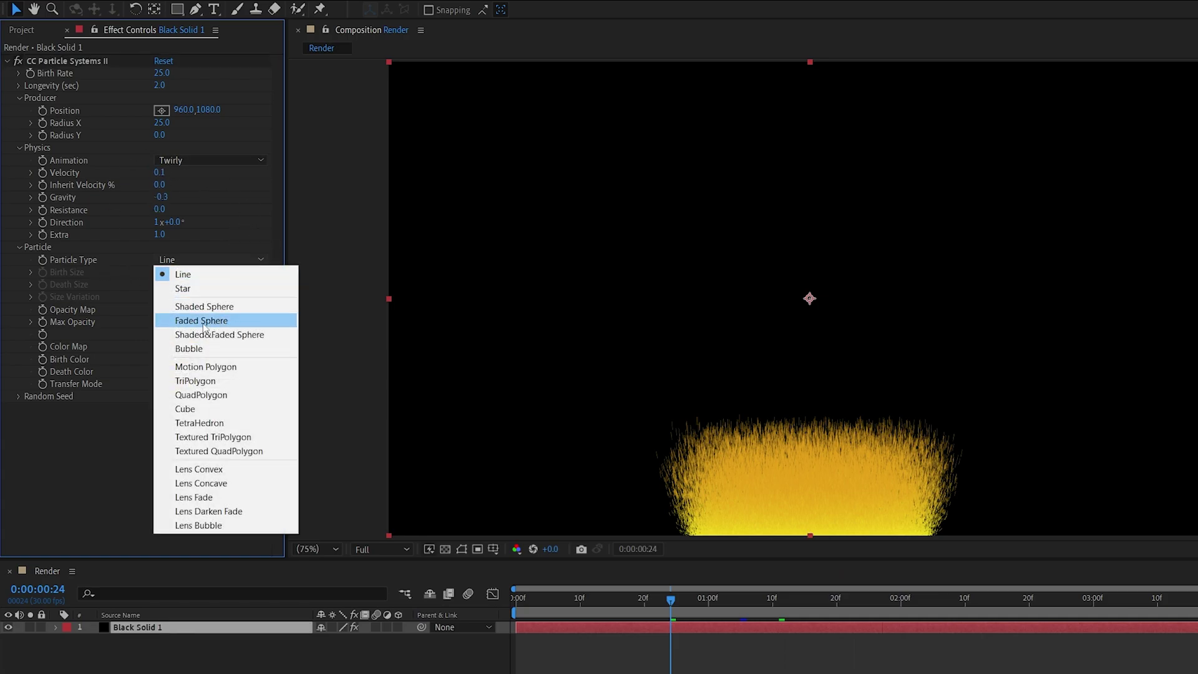
{"action": "left_click", "coordinate": [228, 321]}
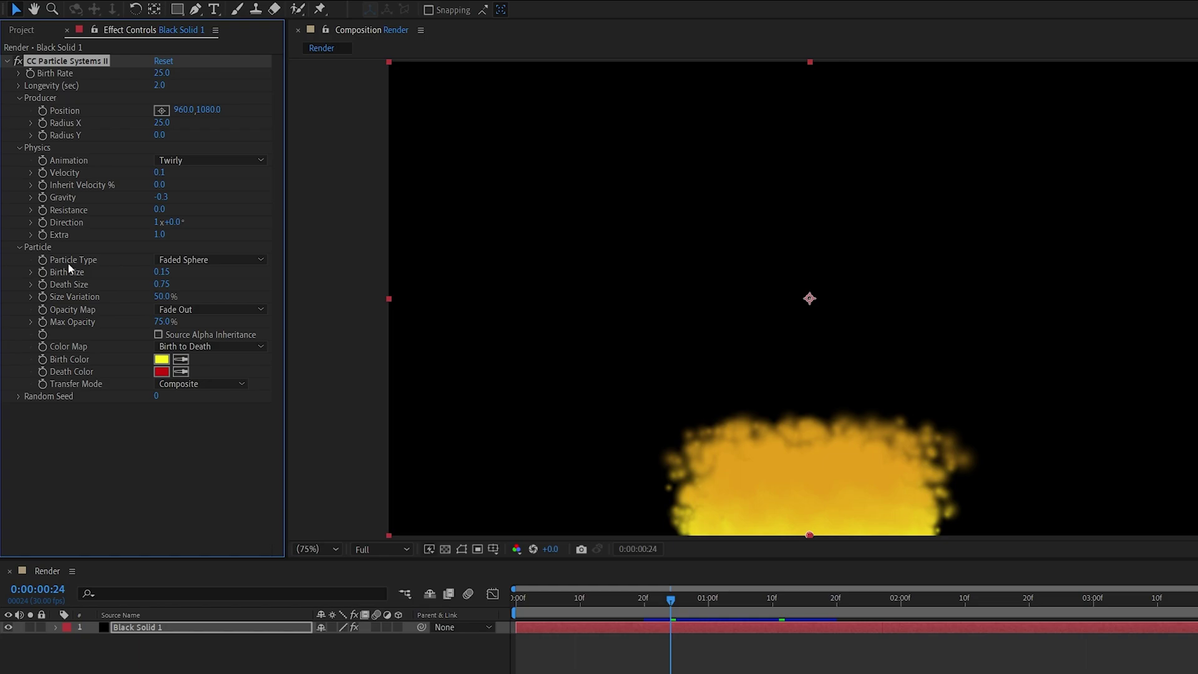
{"action": "left_click", "coordinate": [162, 284]}
{"action": "type", "text": ".5"}
{"action": "key", "text": "Return"}
{"action": "left_click", "coordinate": [164, 320]}
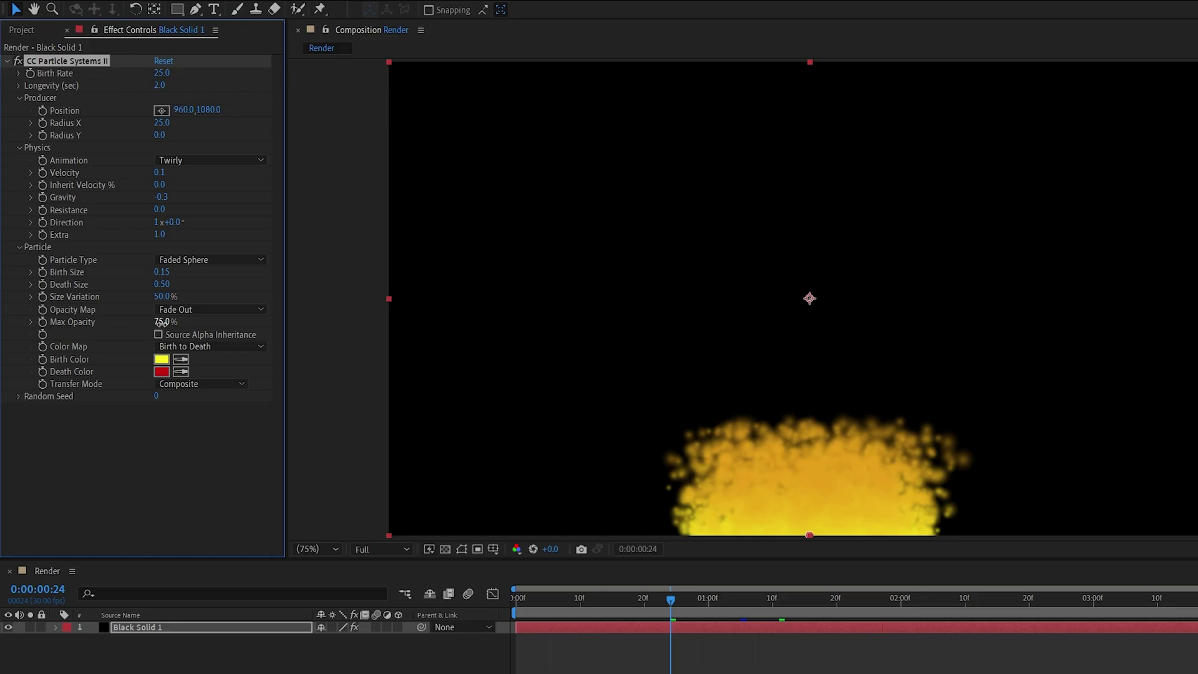
{"action": "type", "text": "100"}
{"action": "key", "text": "Return"}
{"action": "key", "text": "Page_Down"}
{"action": "left_click", "coordinate": [855, 598]}
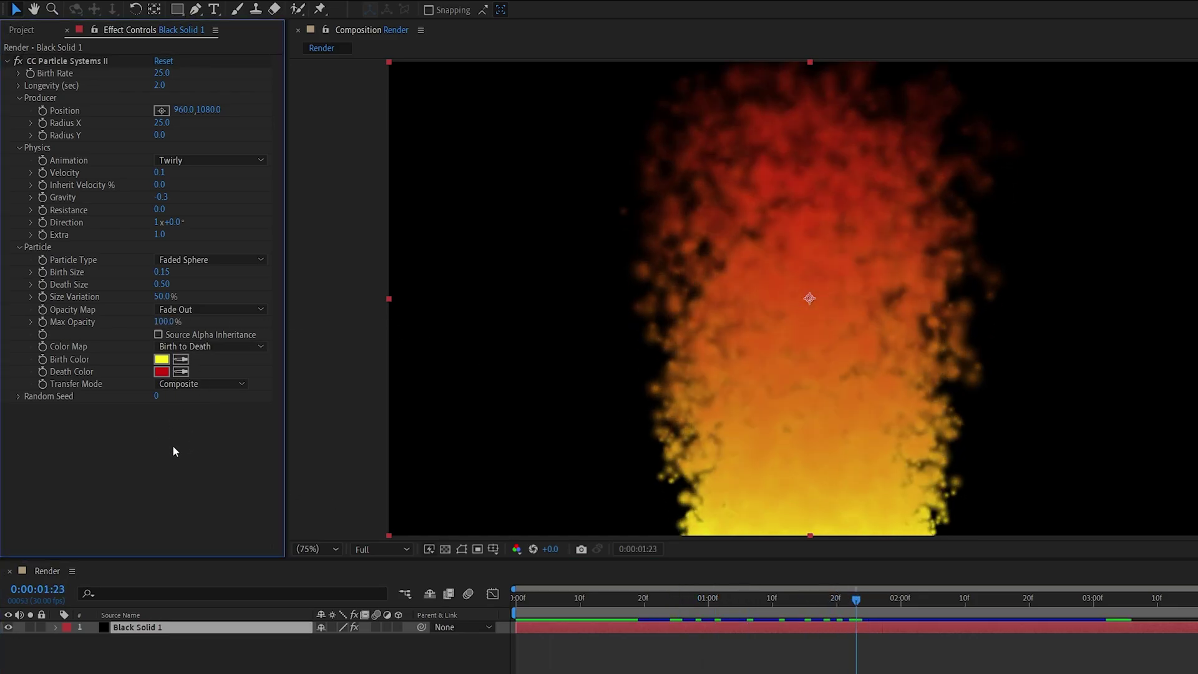
Step: Set the particle birth and death colours to orange and preview the flame
{"action": "left_click", "coordinate": [161, 359]}
{"action": "type", "text": "F"}
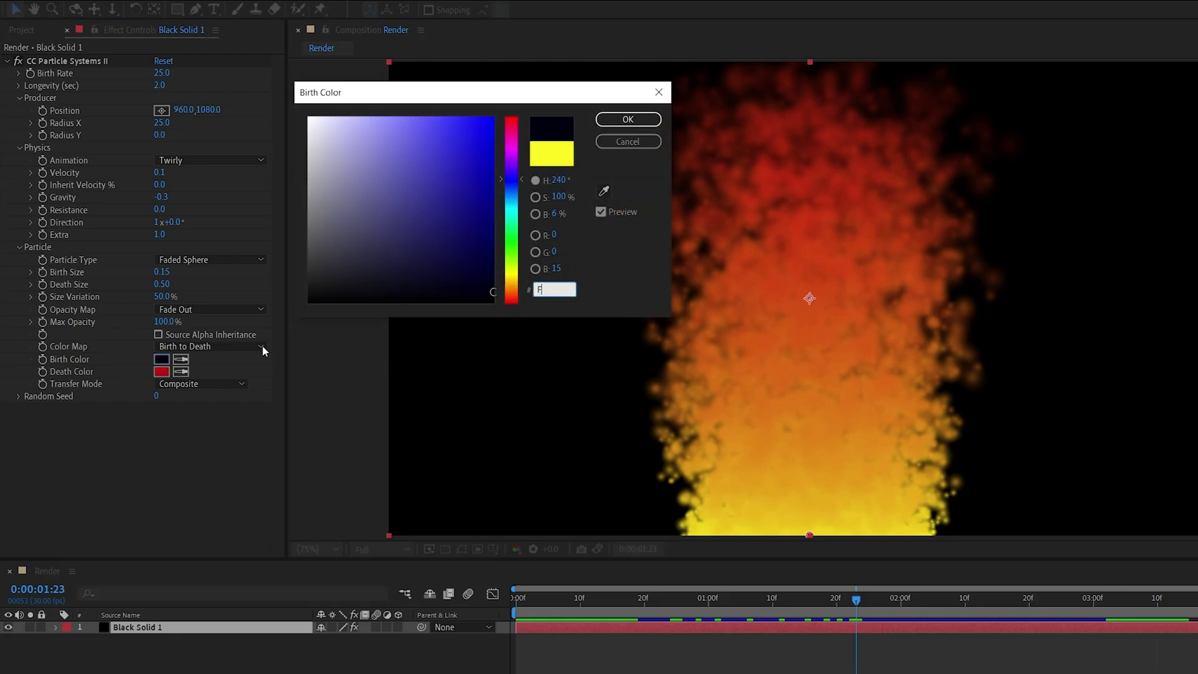
{"action": "type", "text": "F4E00"}
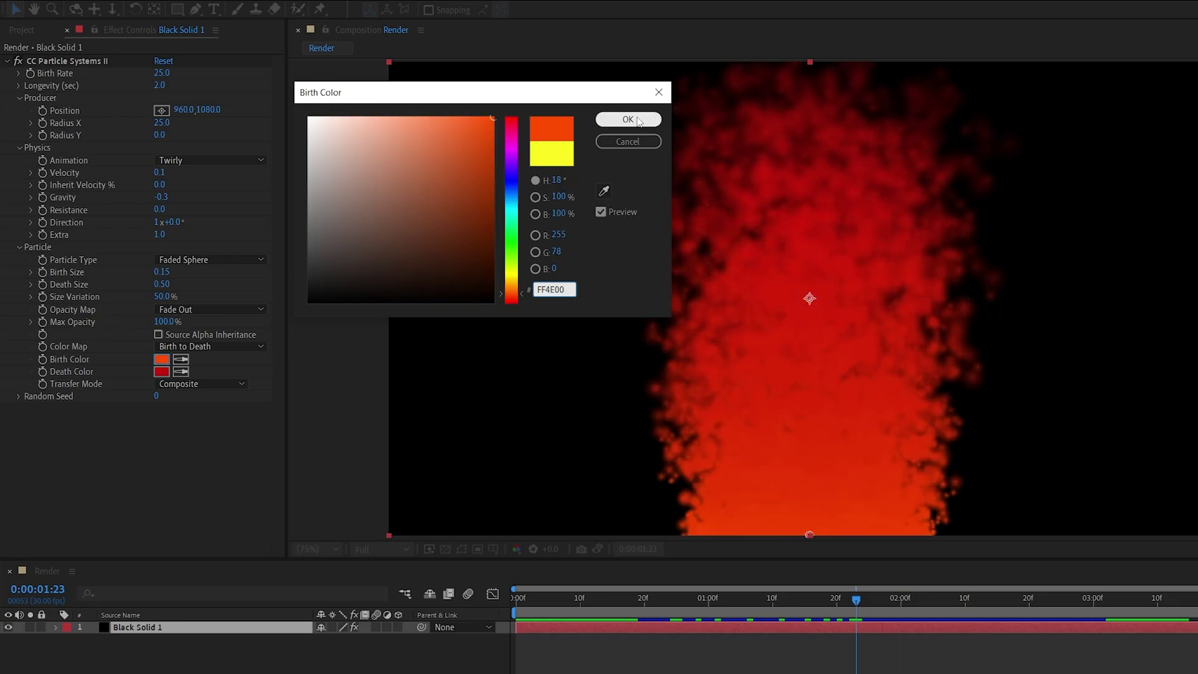
{"action": "left_click", "coordinate": [629, 120]}
{"action": "left_click", "coordinate": [162, 372]}
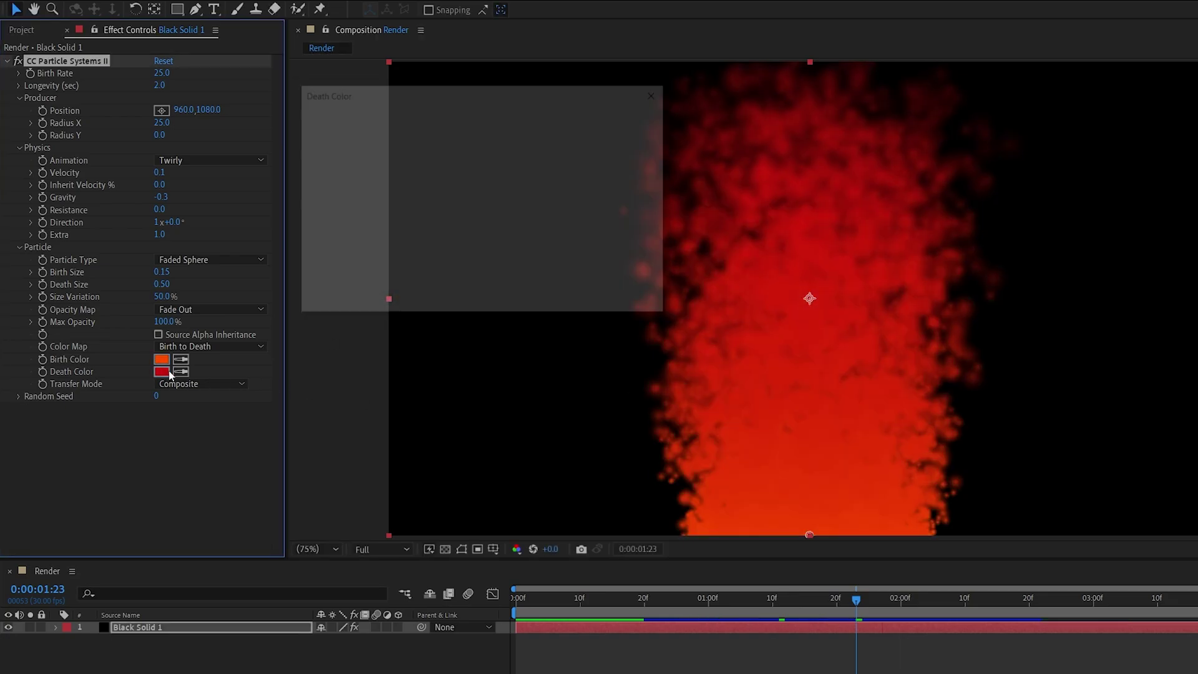
{"action": "type", "text": "FF9C00"}
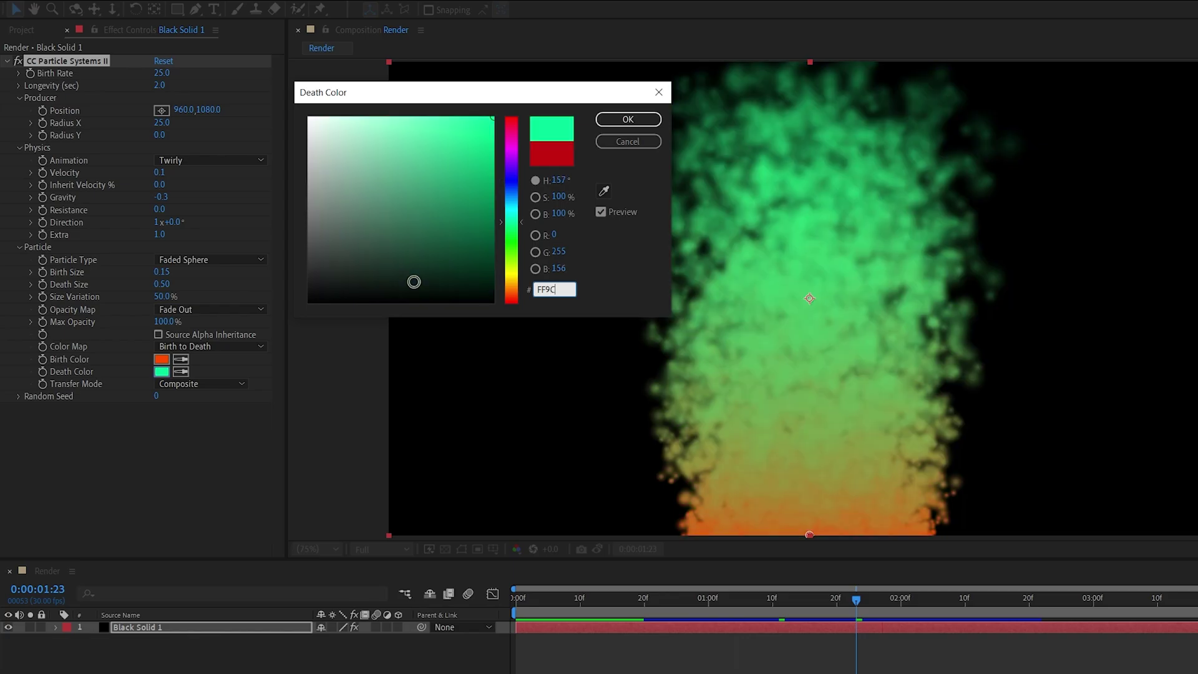
{"action": "left_click", "coordinate": [628, 120]}
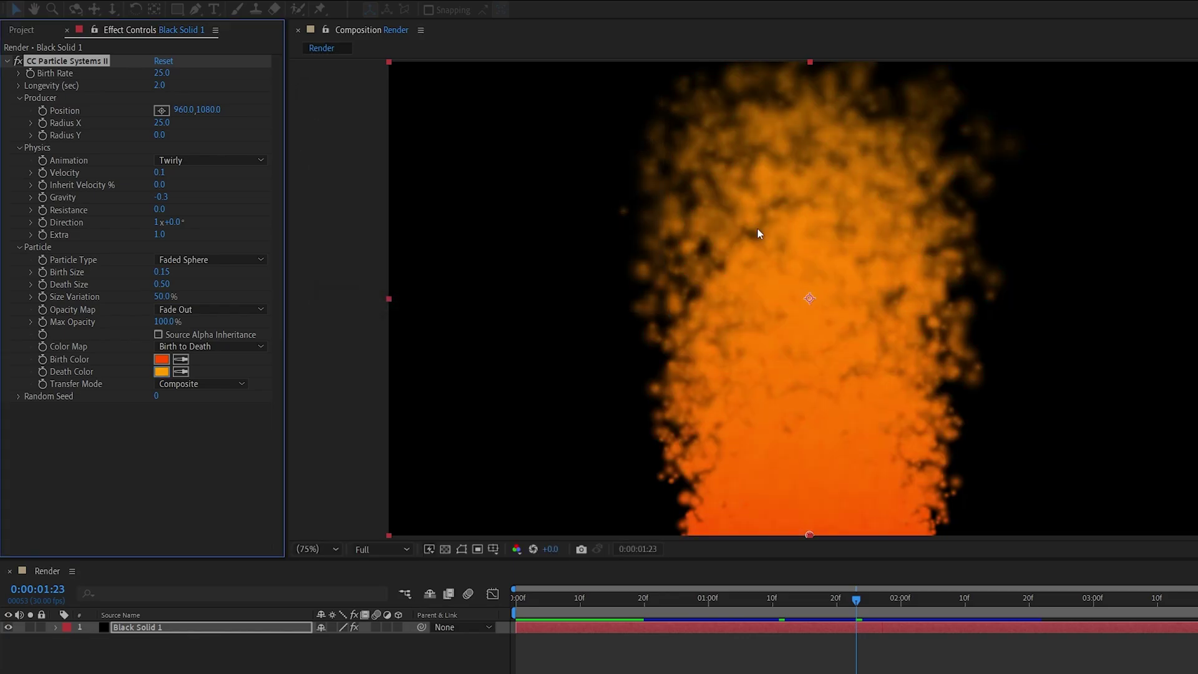
{"action": "left_click_drag", "start_coordinate": [792, 600], "coordinate": [835, 587]}
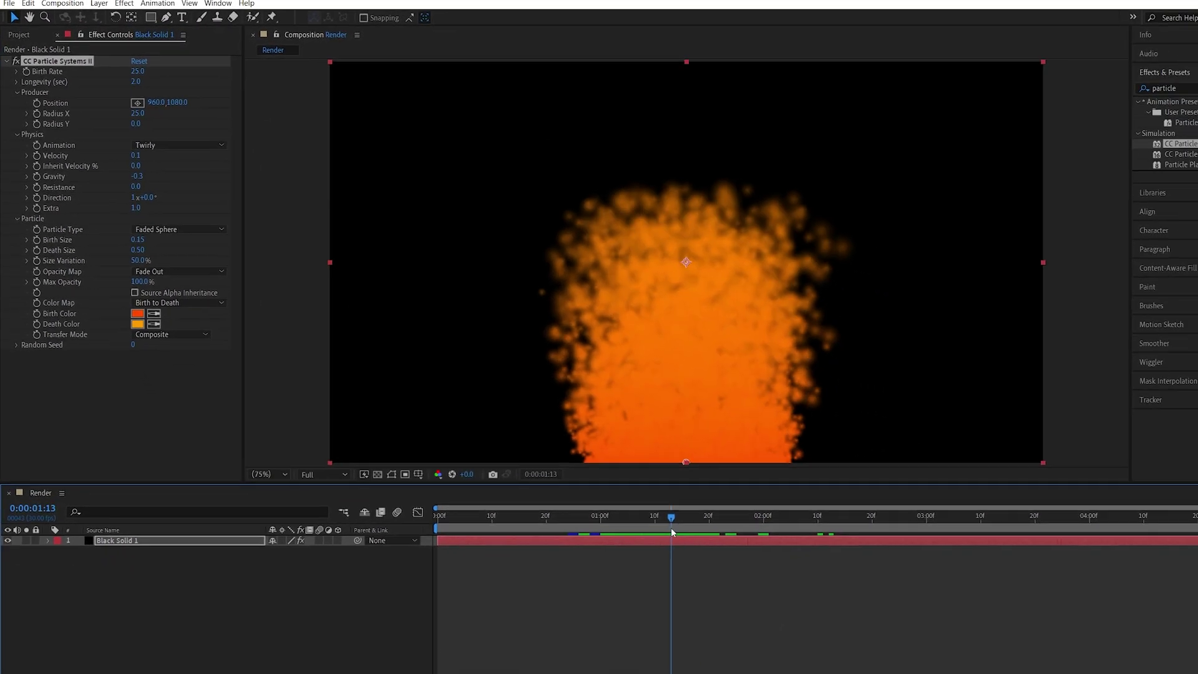
Step: Apply Simple Choker with Choke Matte 10 and preview the sharpened flame
{"action": "left_click", "coordinate": [1123, 87]}
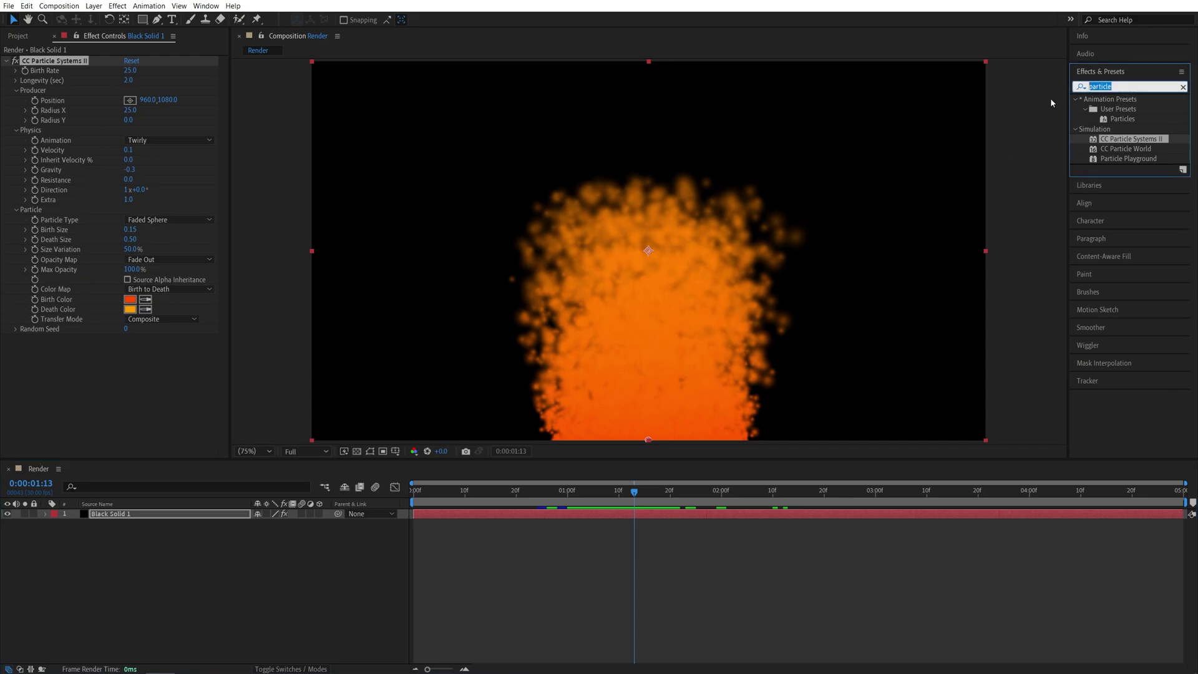
{"action": "type", "text": "simple ch"}
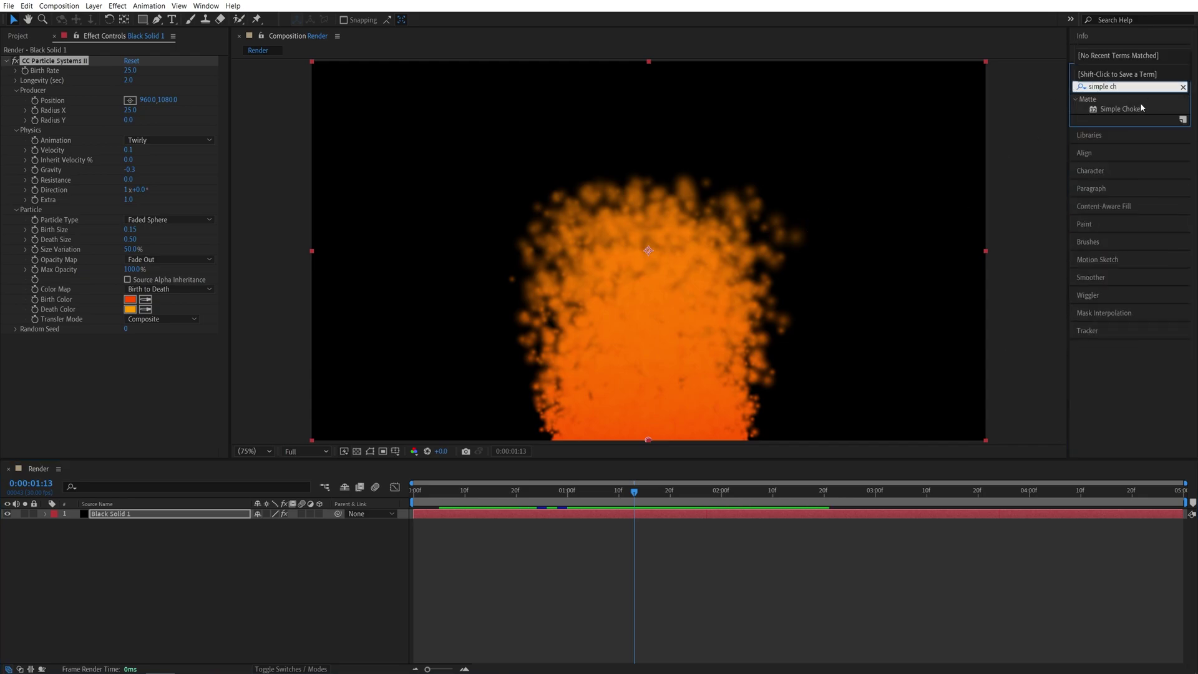
{"action": "left_click_drag", "start_coordinate": [1121, 110], "coordinate": [158, 517]}
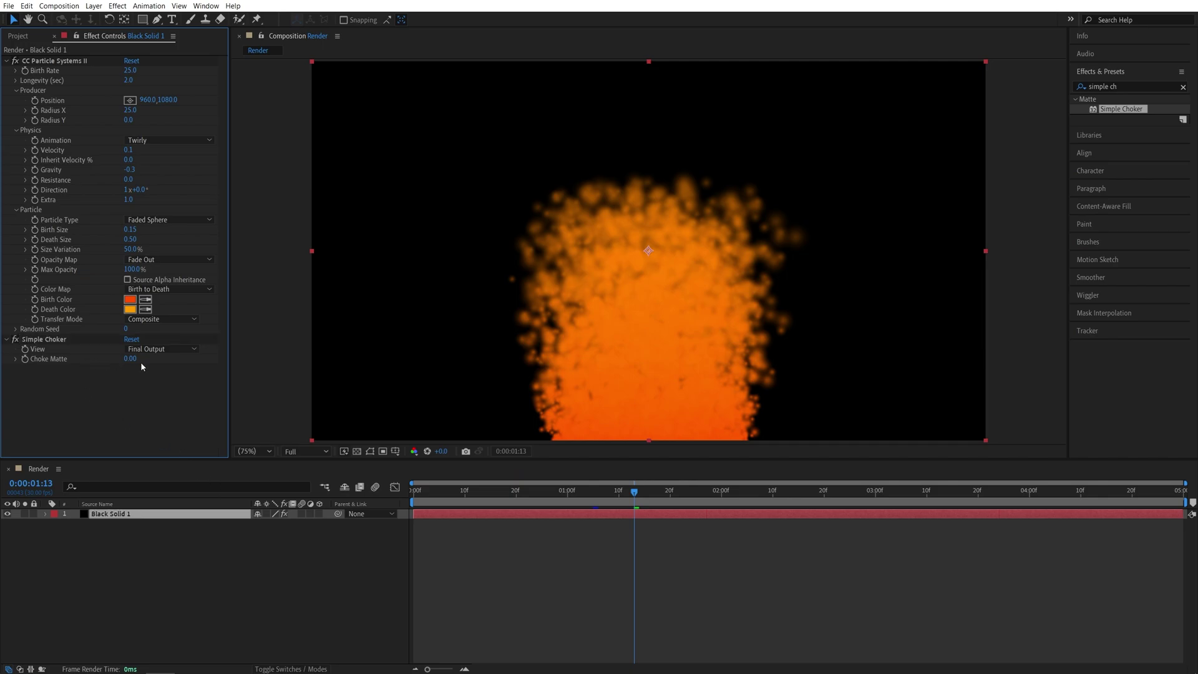
{"action": "left_click", "coordinate": [128, 359]}
{"action": "type", "text": "10"}
{"action": "key", "text": "Return"}
{"action": "key", "text": "space"}
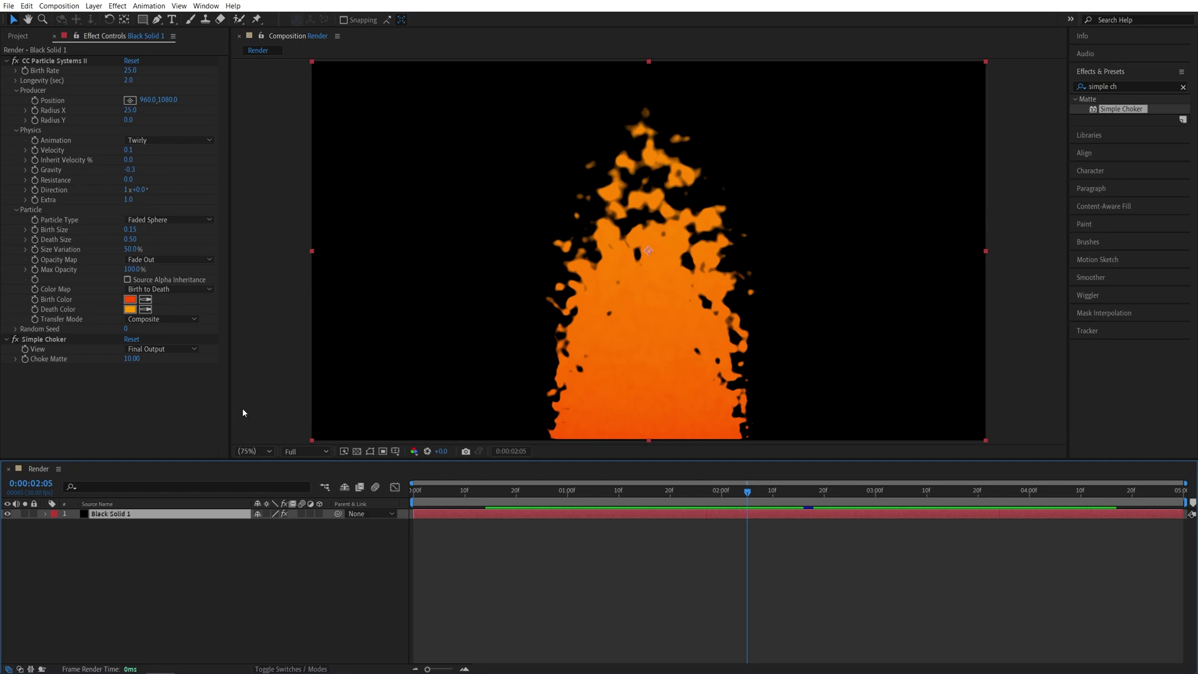
{"action": "left_click", "coordinate": [27, 6]}
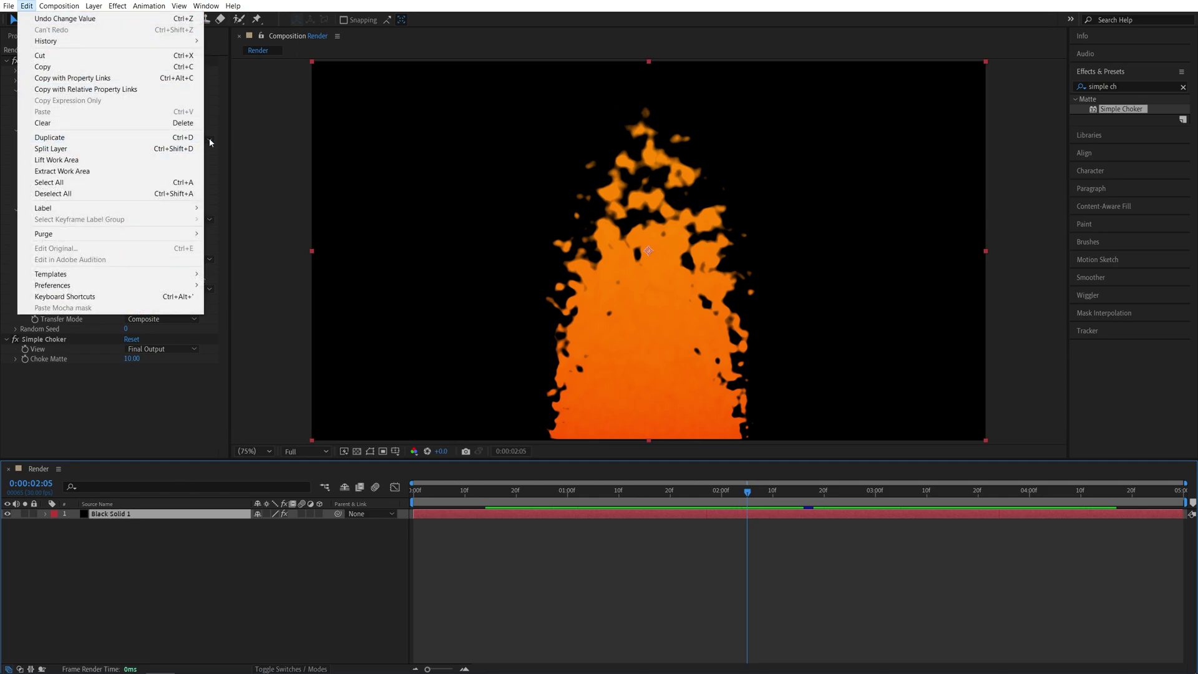
Step: Duplicate the fire layer and give the copy Birth Rate 15 and Radius X 15
{"action": "left_click", "coordinate": [50, 137]}
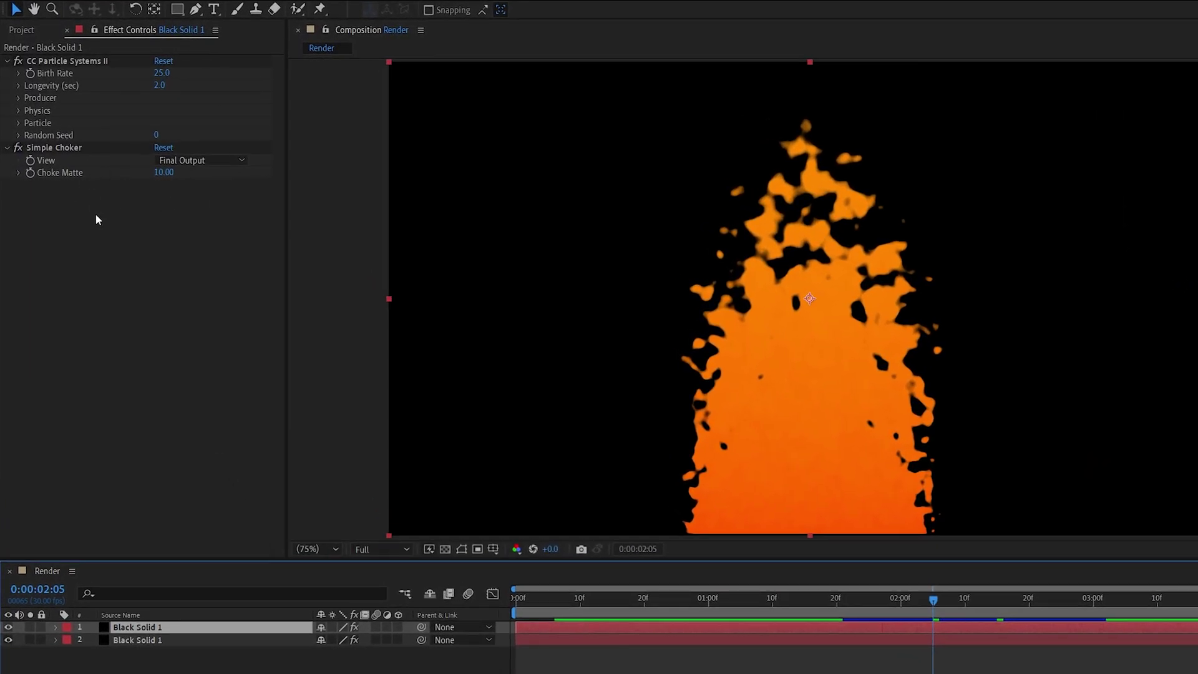
{"action": "left_click", "coordinate": [95, 219]}
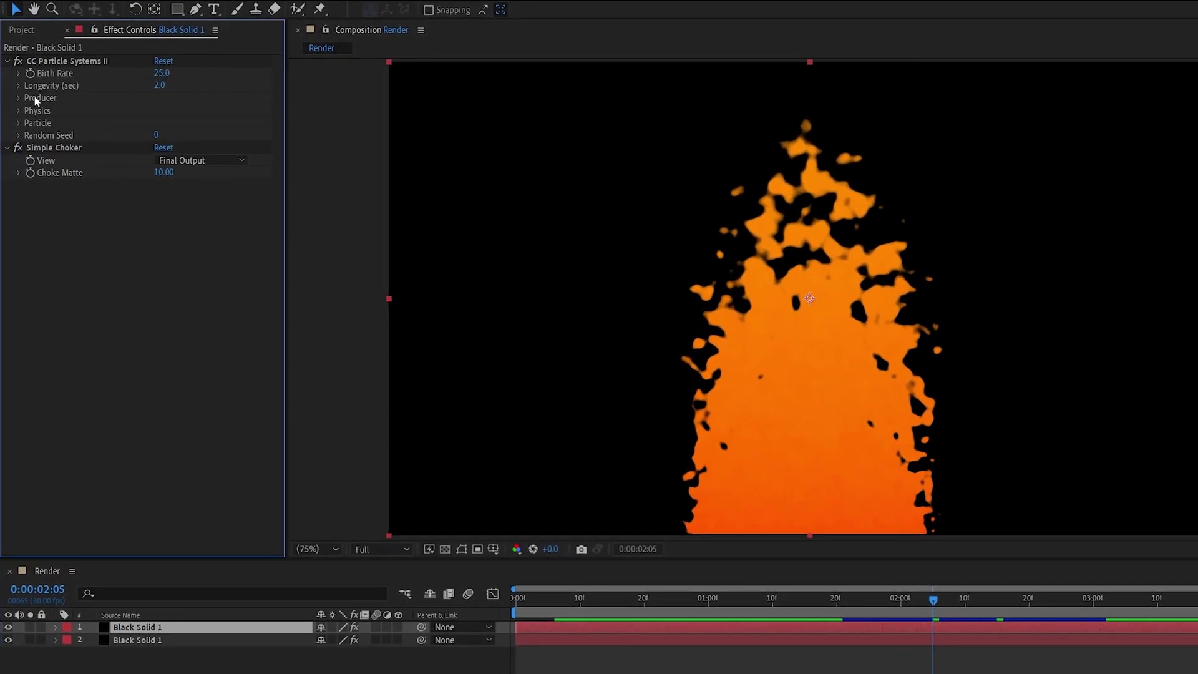
{"action": "left_click", "coordinate": [19, 97]}
{"action": "left_click", "coordinate": [19, 148]}
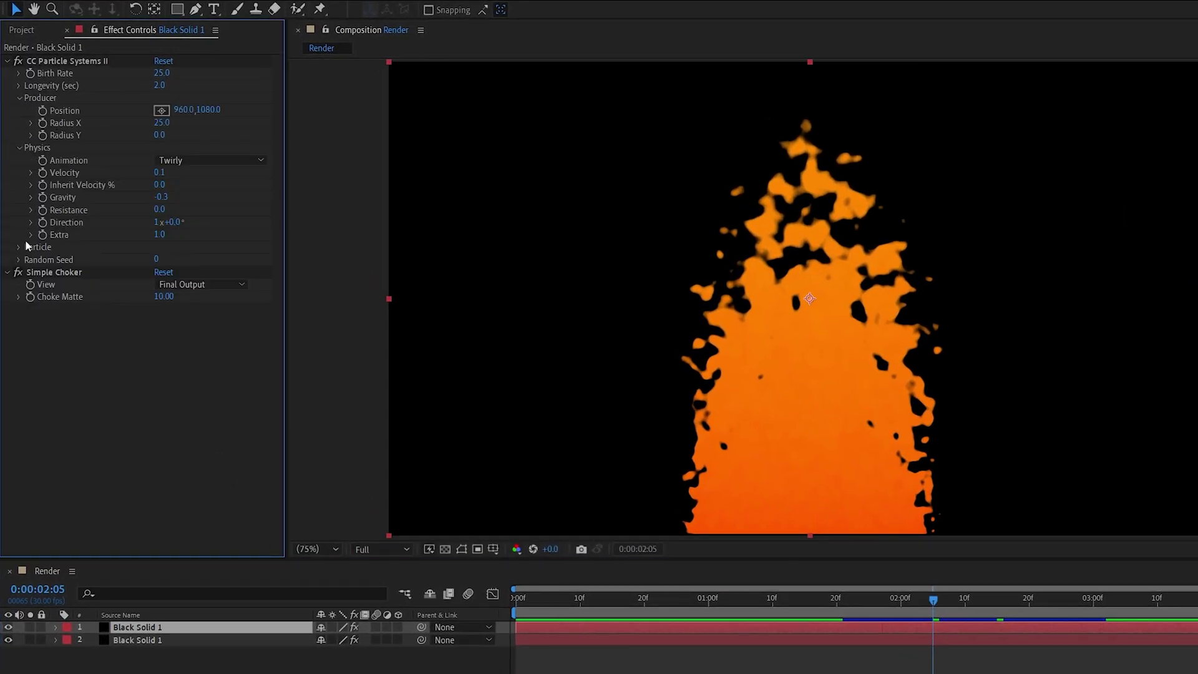
{"action": "left_click", "coordinate": [19, 247]}
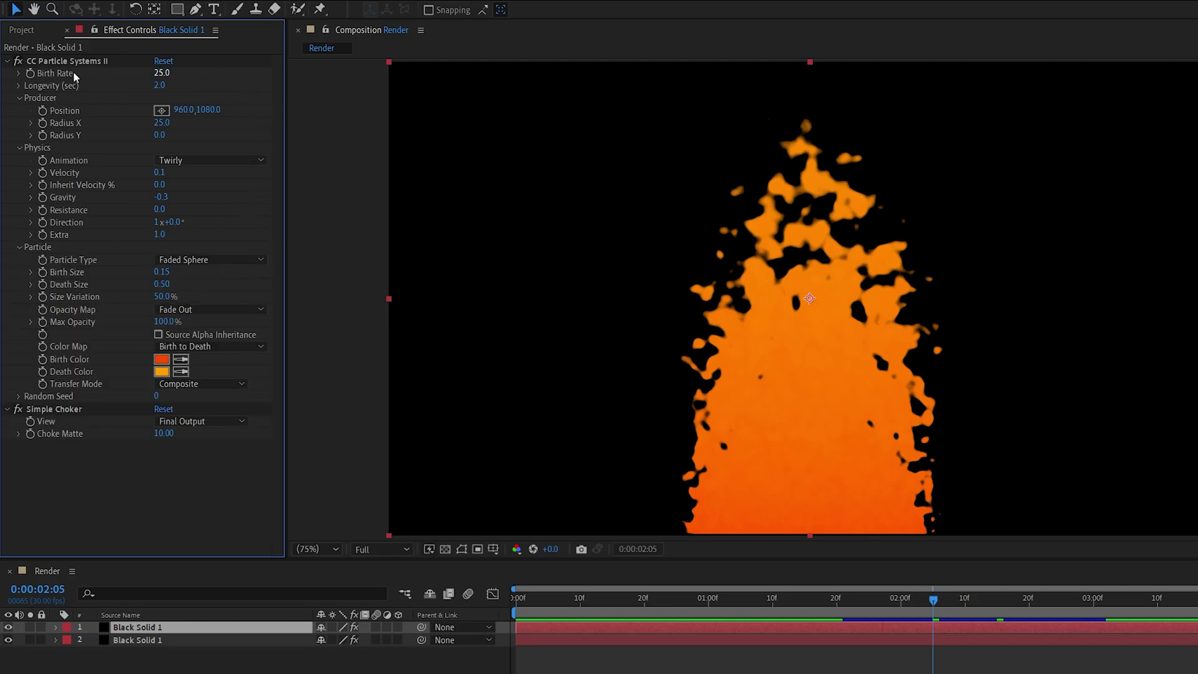
{"action": "left_click_drag", "start_coordinate": [167, 74], "coordinate": [157, 74]}
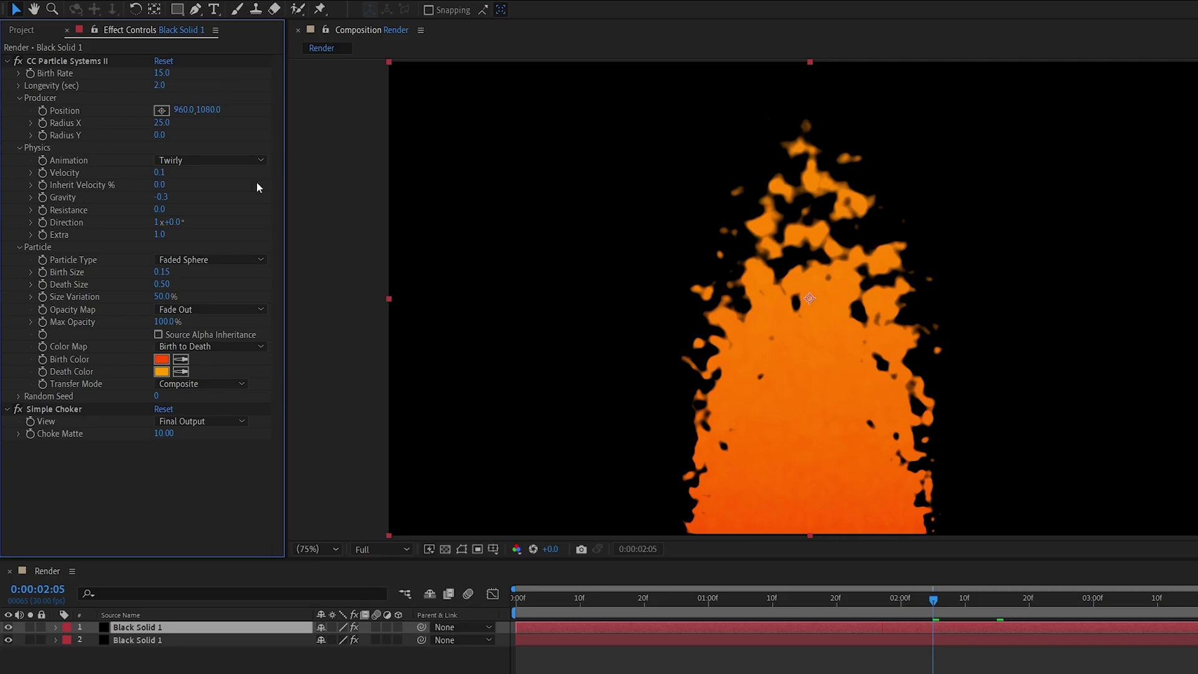
{"action": "left_click", "coordinate": [161, 123]}
{"action": "type", "text": "15"}
{"action": "key", "text": "Return"}
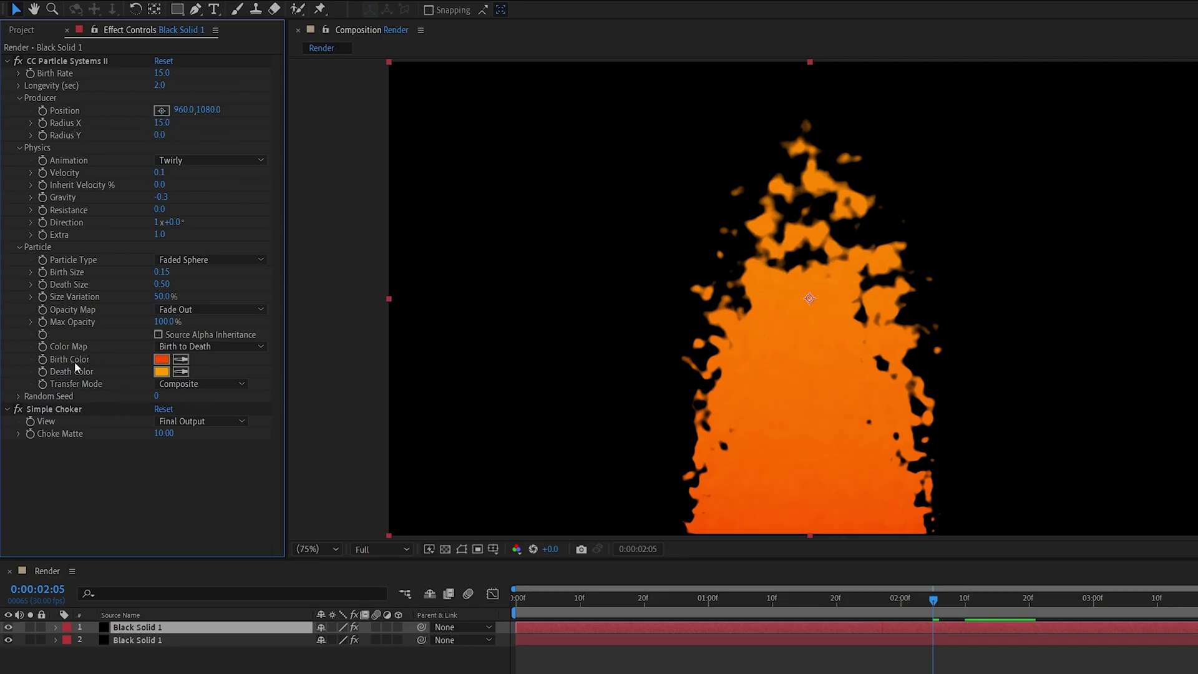
Step: Set the copy's birth colour FF6000, death colour FFD200 and Longevity 1.5
{"action": "left_click", "coordinate": [162, 360]}
{"action": "type", "text": "0000FF"}
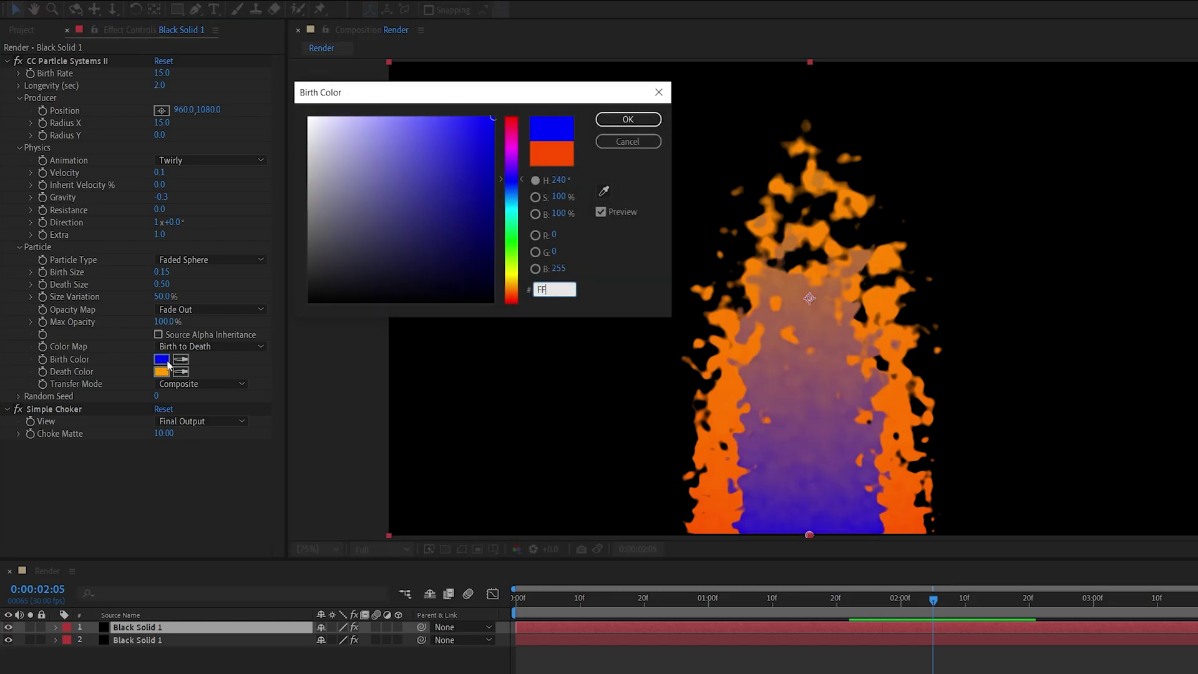
{"action": "type", "text": "6000"}
{"action": "left_click", "coordinate": [628, 120]}
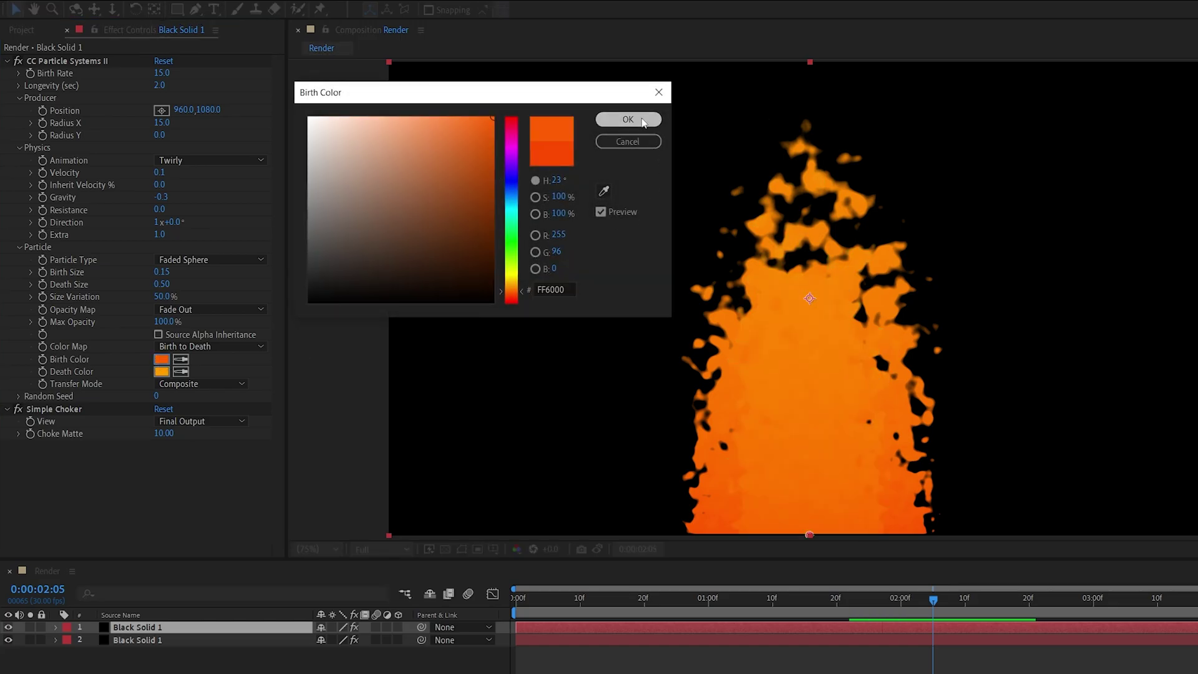
{"action": "left_click", "coordinate": [161, 372]}
{"action": "type", "text": "FFD"}
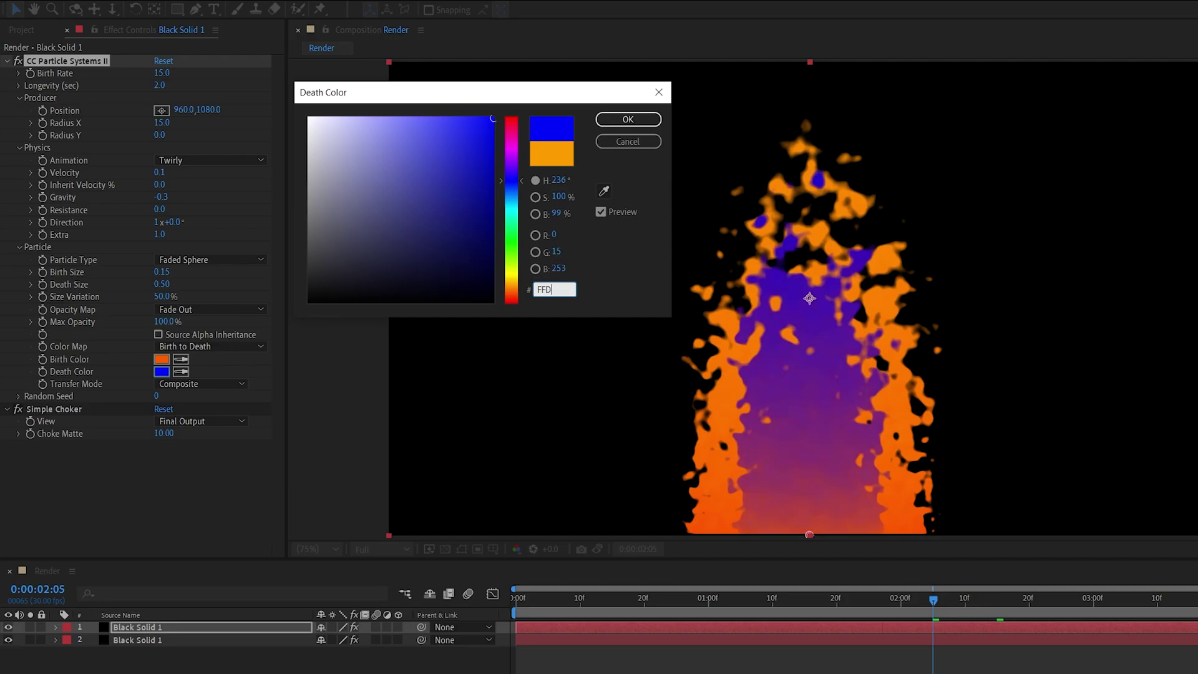
{"action": "type", "text": "200"}
{"action": "left_click", "coordinate": [628, 119]}
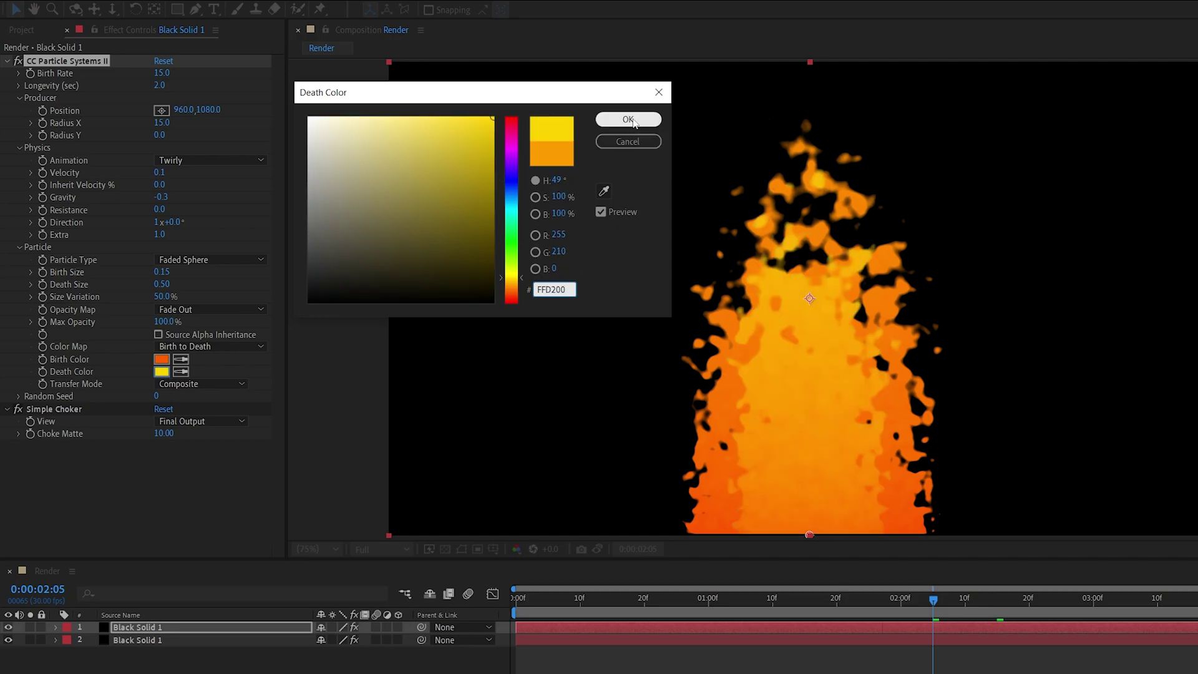
{"action": "left_click", "coordinate": [161, 85]}
{"action": "type", "text": "1.5"}
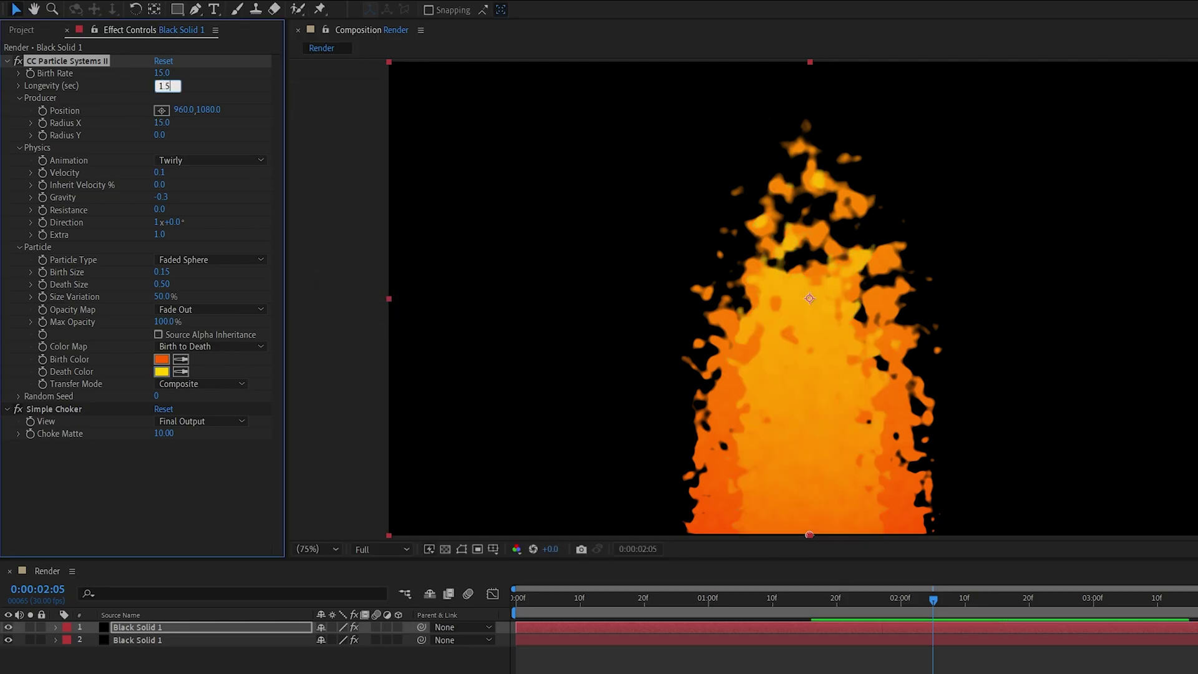
{"action": "key", "text": "Return"}
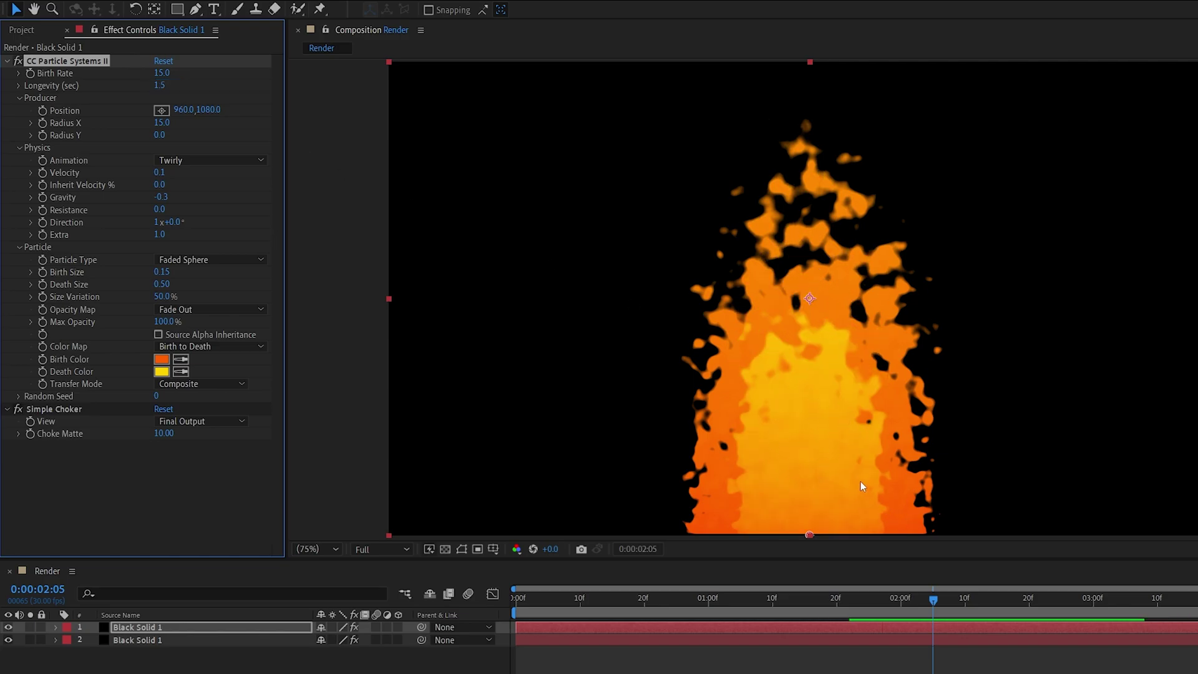
{"action": "scroll", "coordinate": [859, 477], "scroll_direction": "up", "scroll_amount": 2}
{"action": "scroll", "coordinate": [859, 471], "scroll_direction": "up", "scroll_amount": 2}
{"action": "scroll", "coordinate": [859, 379], "scroll_direction": "up", "scroll_amount": 1}
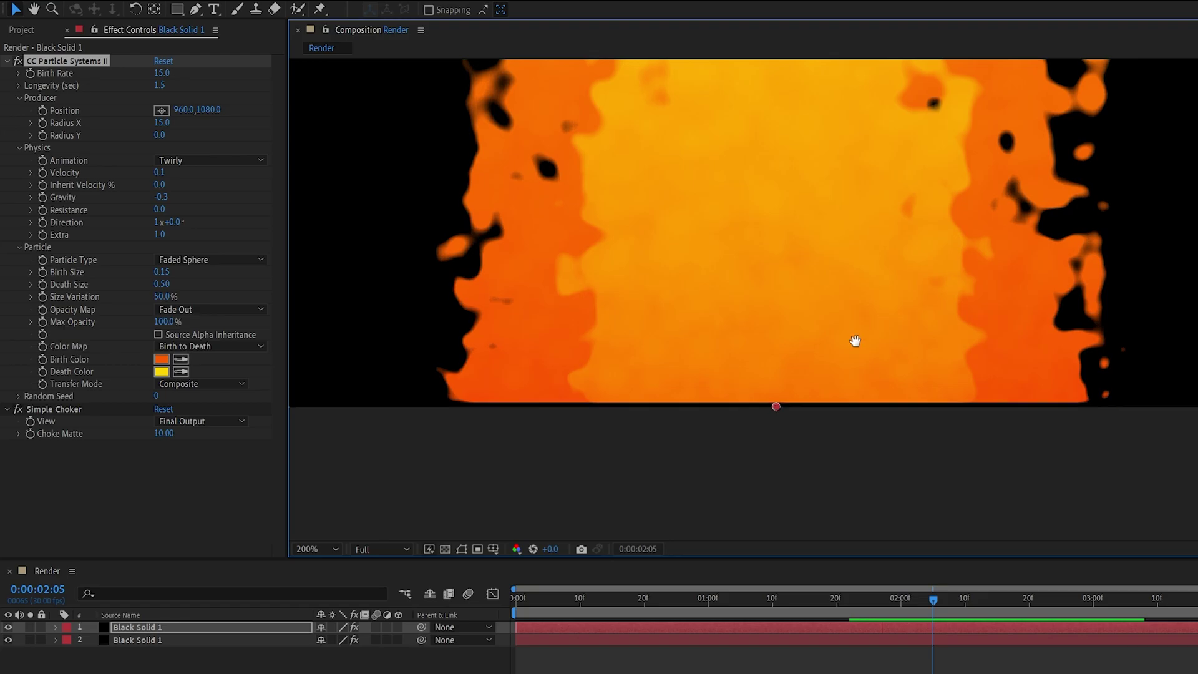
{"action": "scroll", "coordinate": [856, 342], "scroll_direction": "up", "scroll_amount": 2}
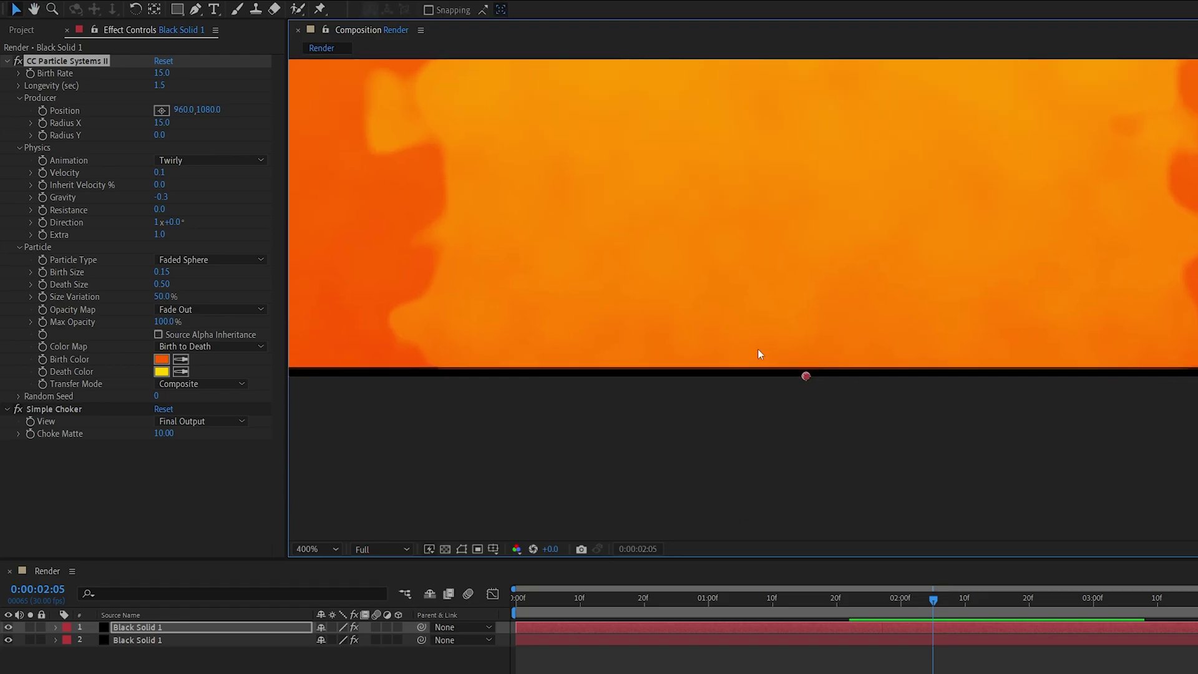
{"action": "scroll", "coordinate": [757, 350], "scroll_direction": "up", "scroll_amount": 1}
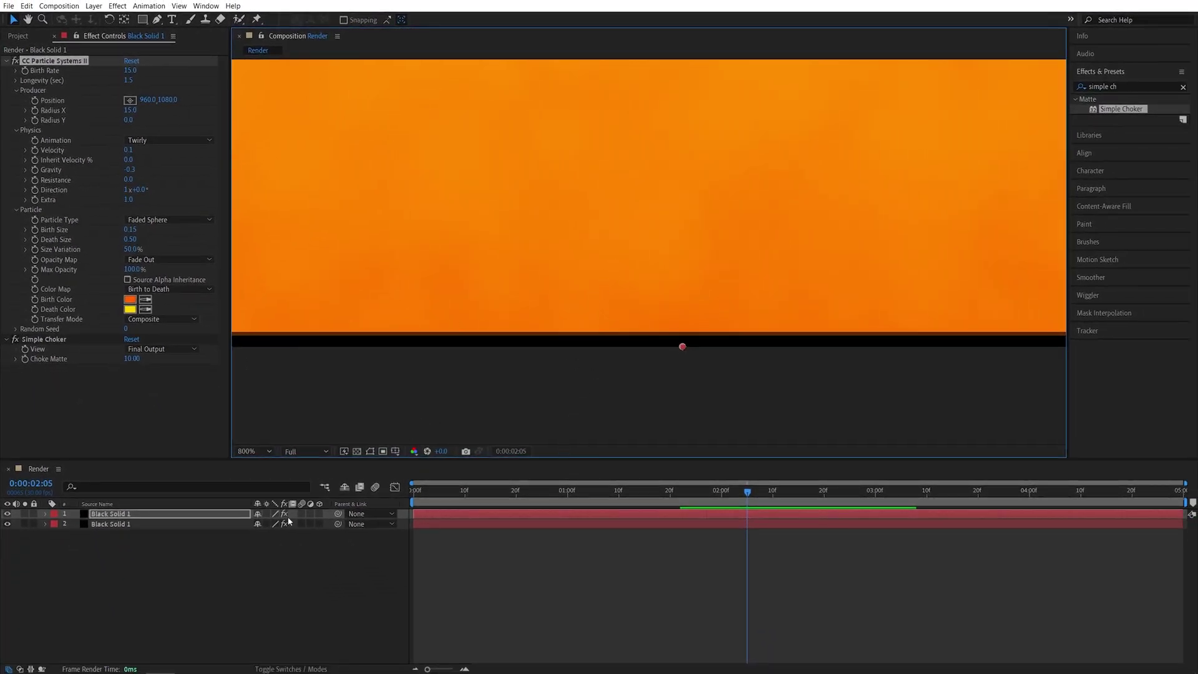
Step: Select both fire layers and scale them up to about 100.9%
{"action": "left_click_drag", "start_coordinate": [140, 548], "coordinate": [216, 514]}
{"action": "key", "text": "s"}
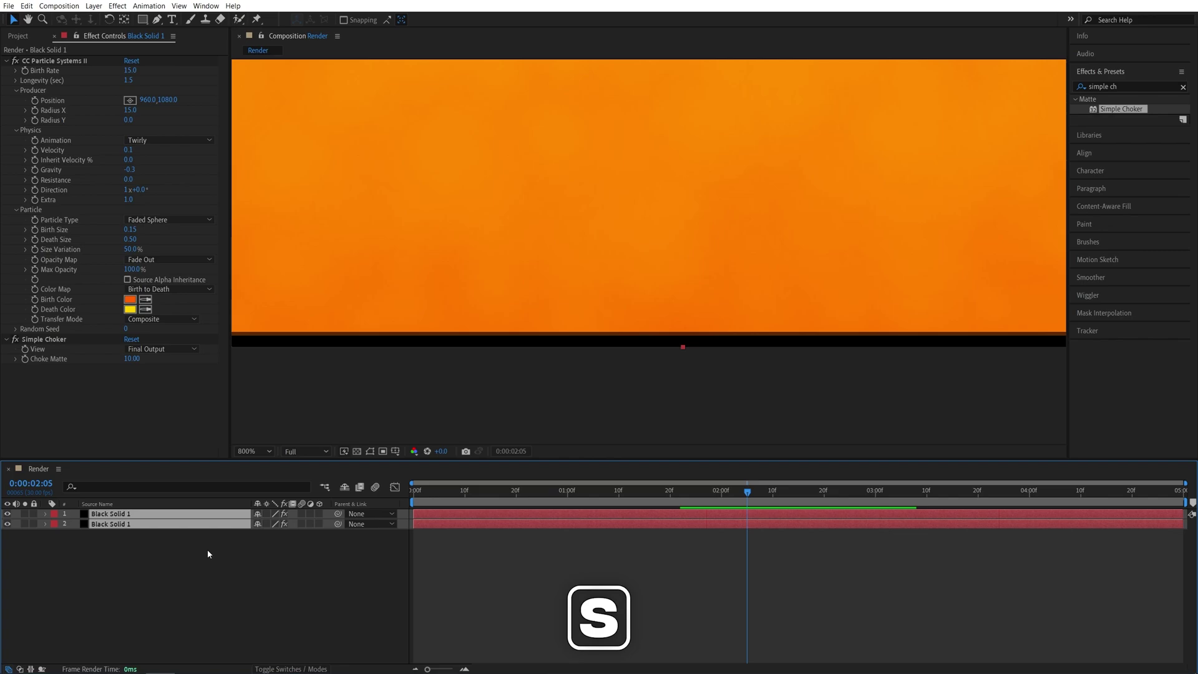
{"action": "left_click_drag", "start_coordinate": [288, 525], "coordinate": [296, 524]}
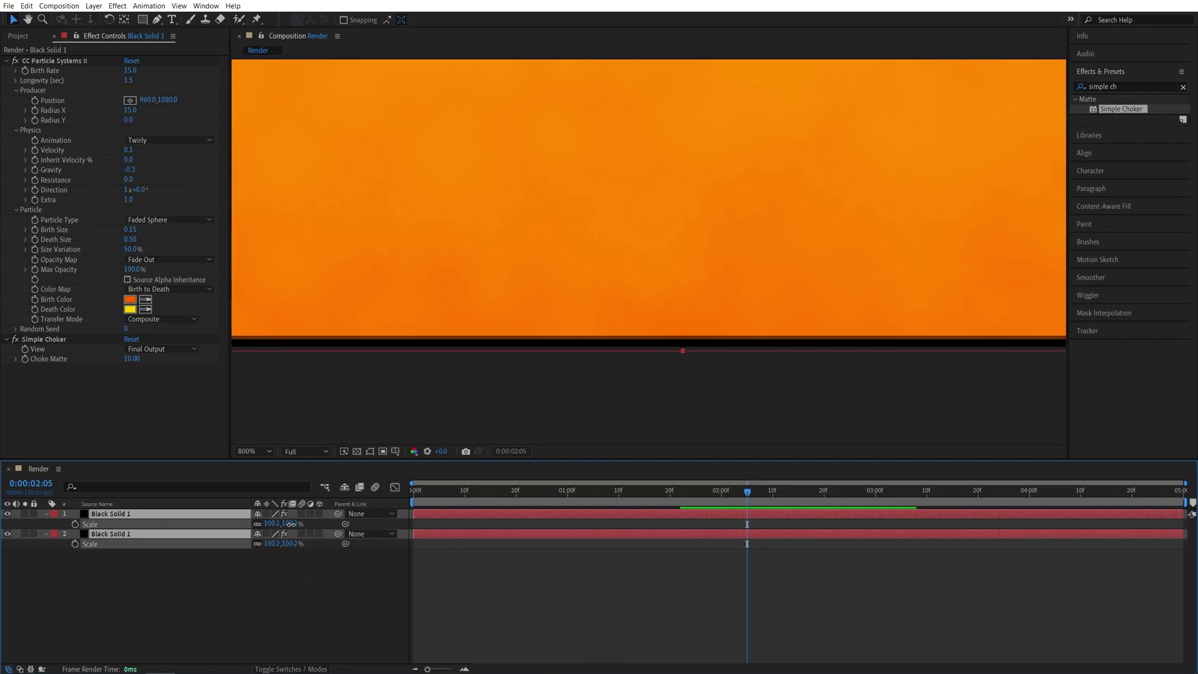
{"action": "key", "text": "ctrl+z"}
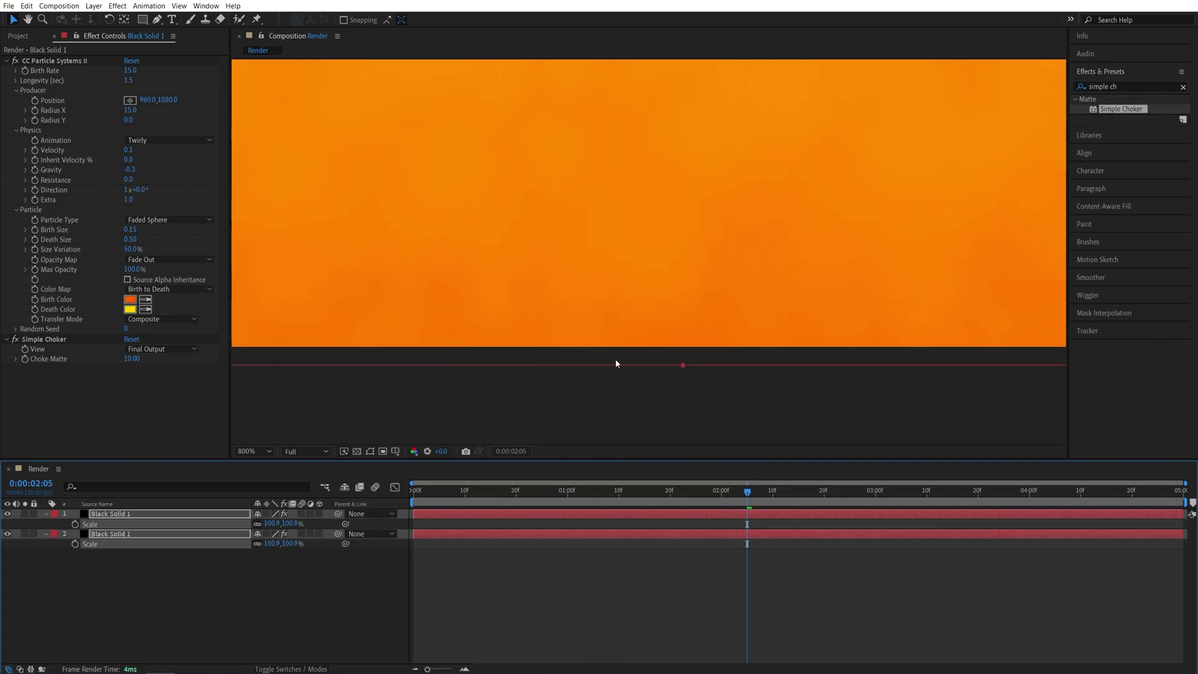
{"action": "scroll", "coordinate": [654, 351], "scroll_direction": "down", "scroll_amount": 1}
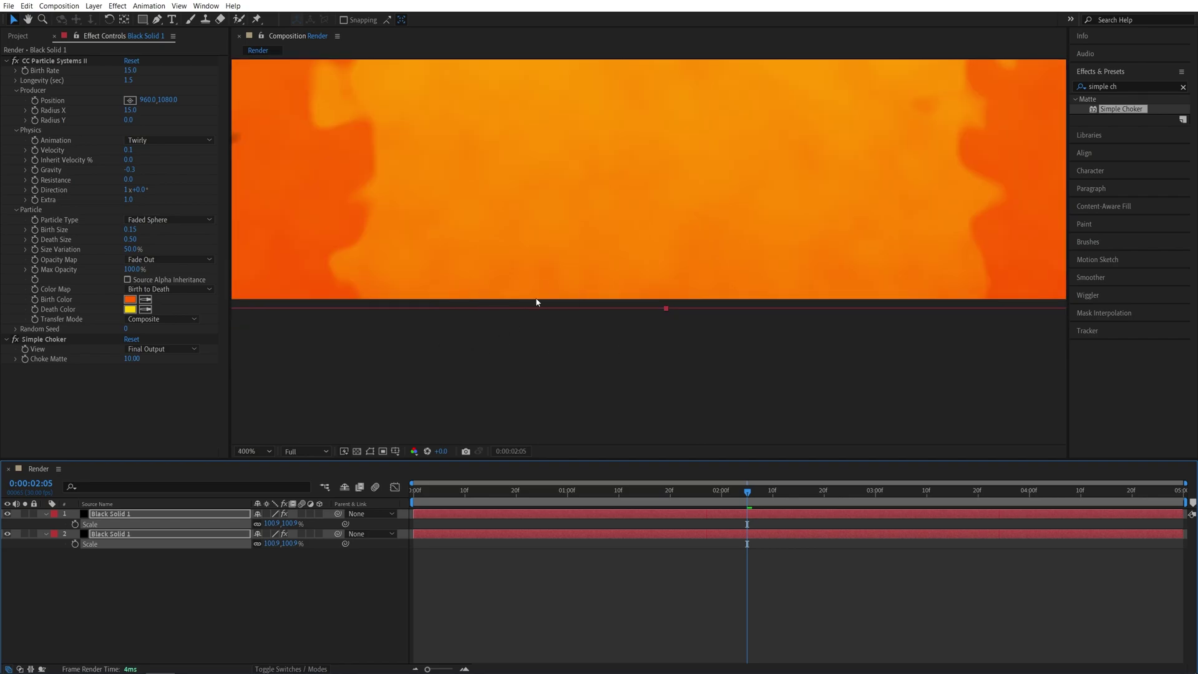
Step: Add a very dark red full-size solid named BG and move it below the fire layers
{"action": "key", "text": "shift+slash"}
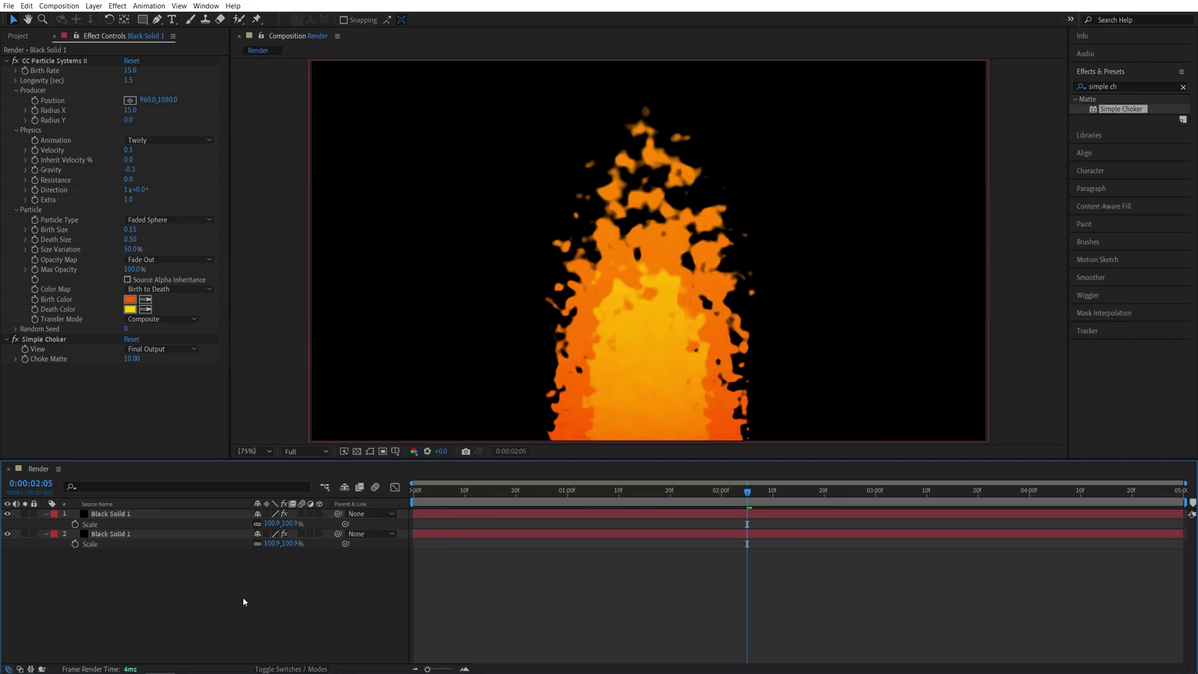
{"action": "left_click", "coordinate": [94, 5]}
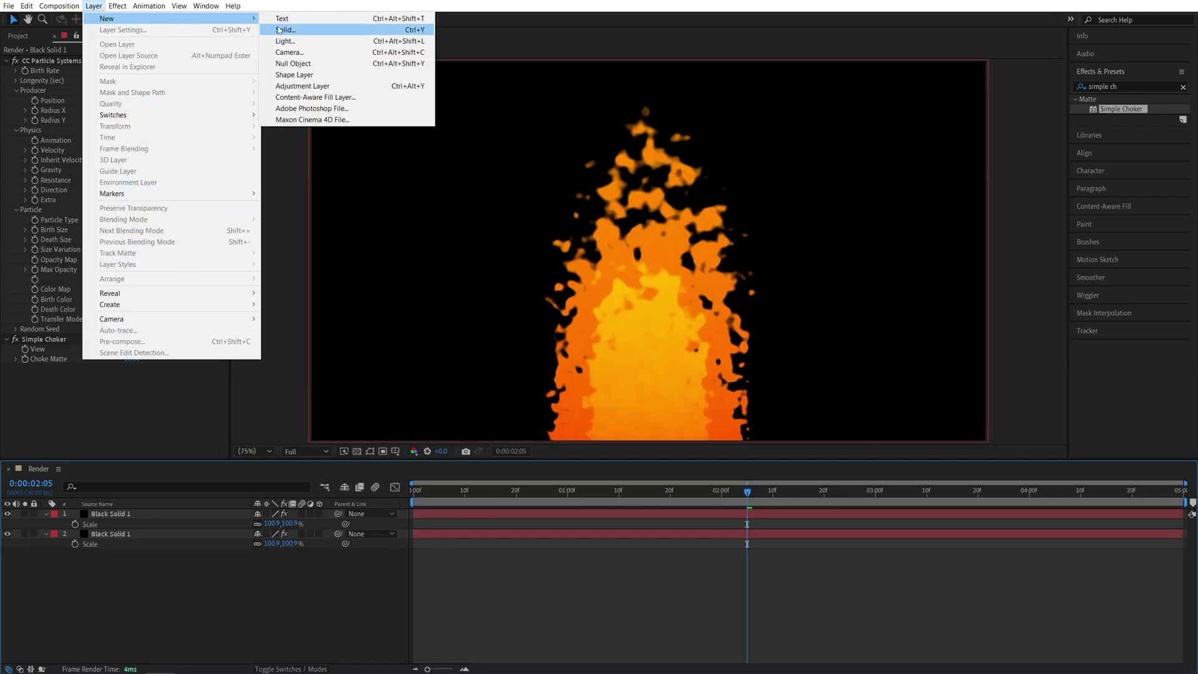
{"action": "left_click", "coordinate": [300, 35]}
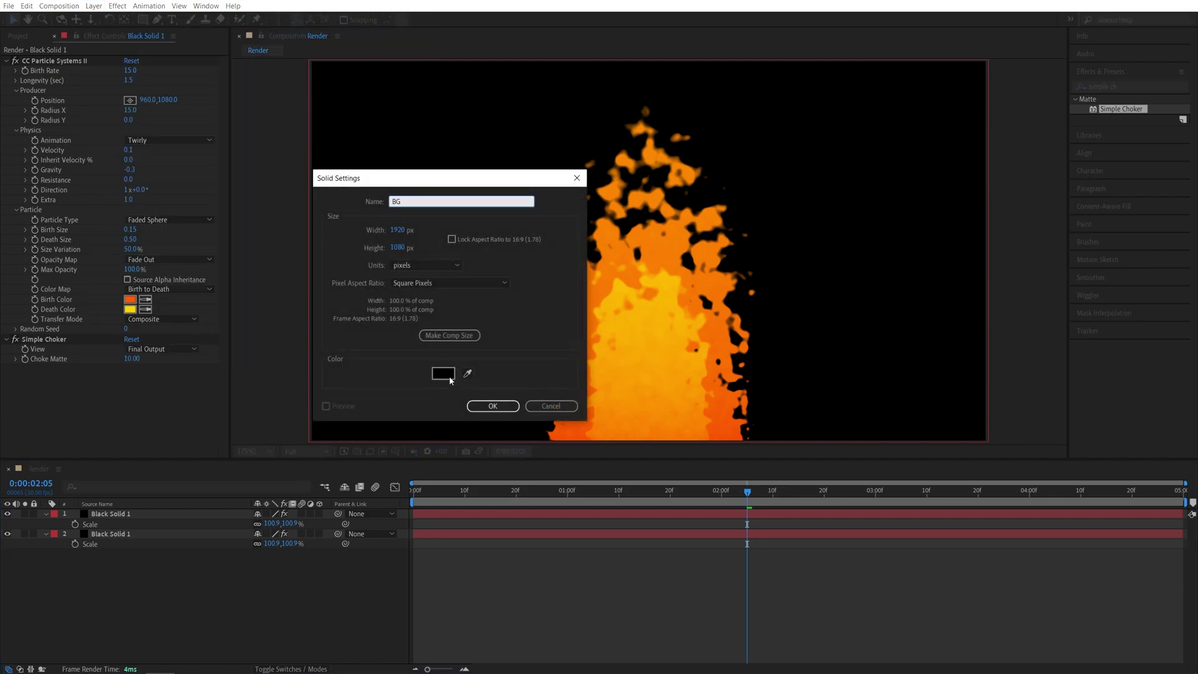
{"action": "left_click", "coordinate": [442, 373]}
{"action": "left_click", "coordinate": [414, 249]}
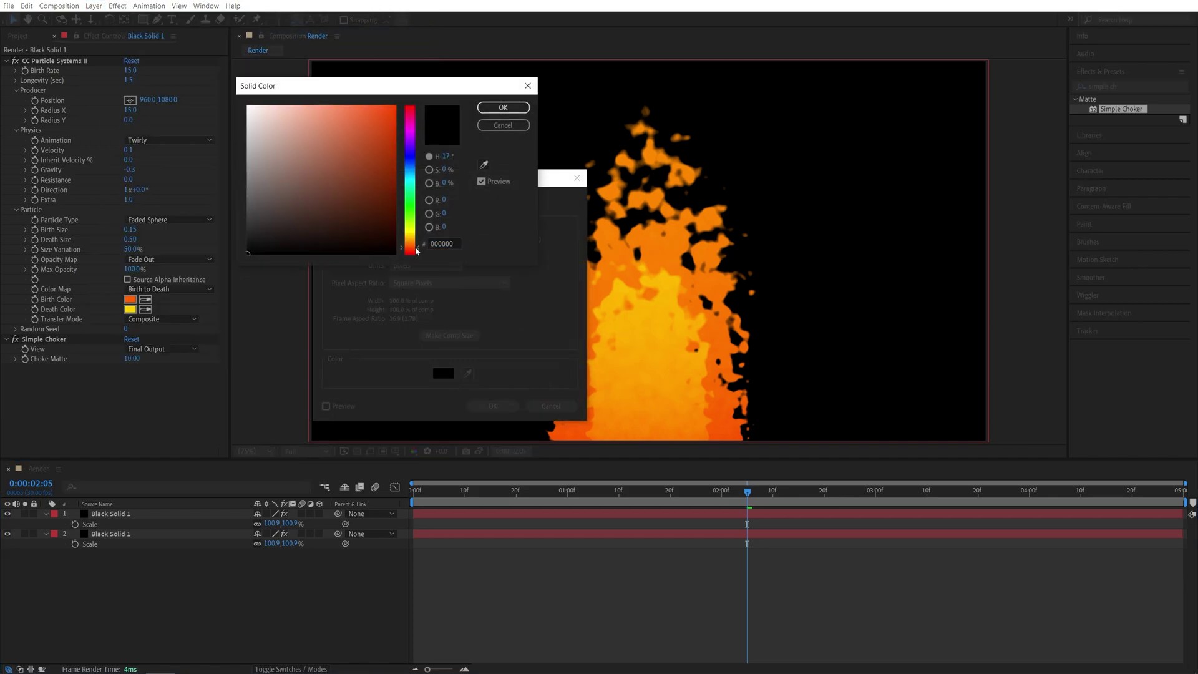
{"action": "left_click", "coordinate": [395, 242]}
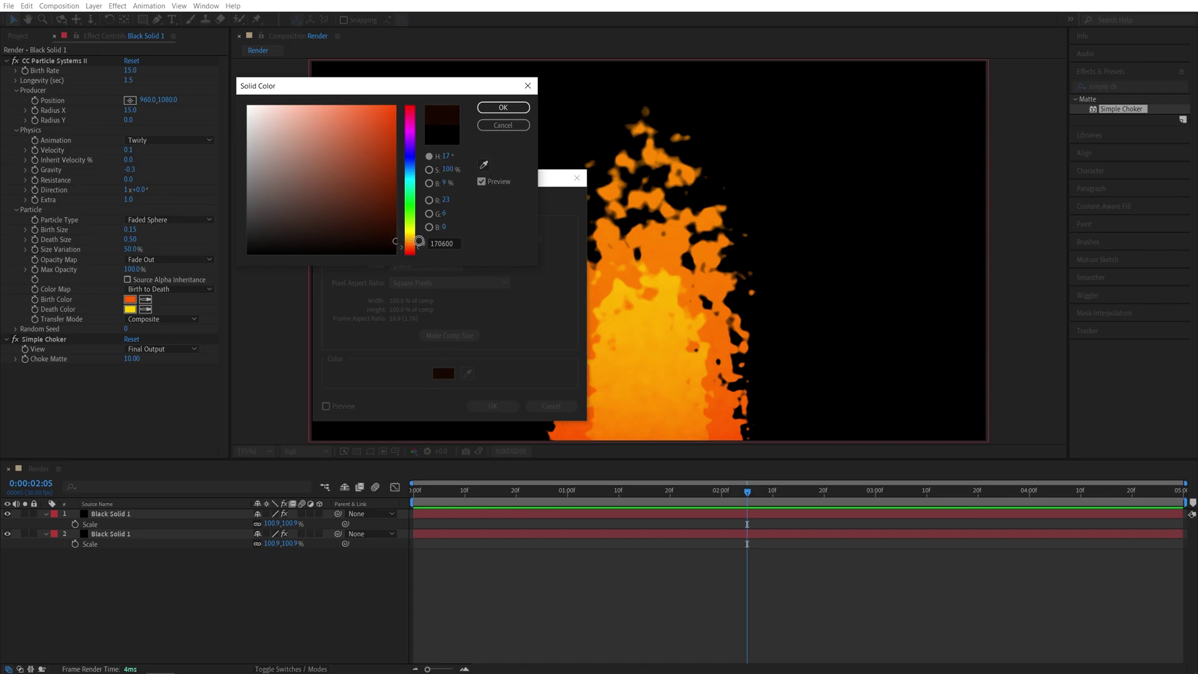
{"action": "left_click", "coordinate": [504, 108]}
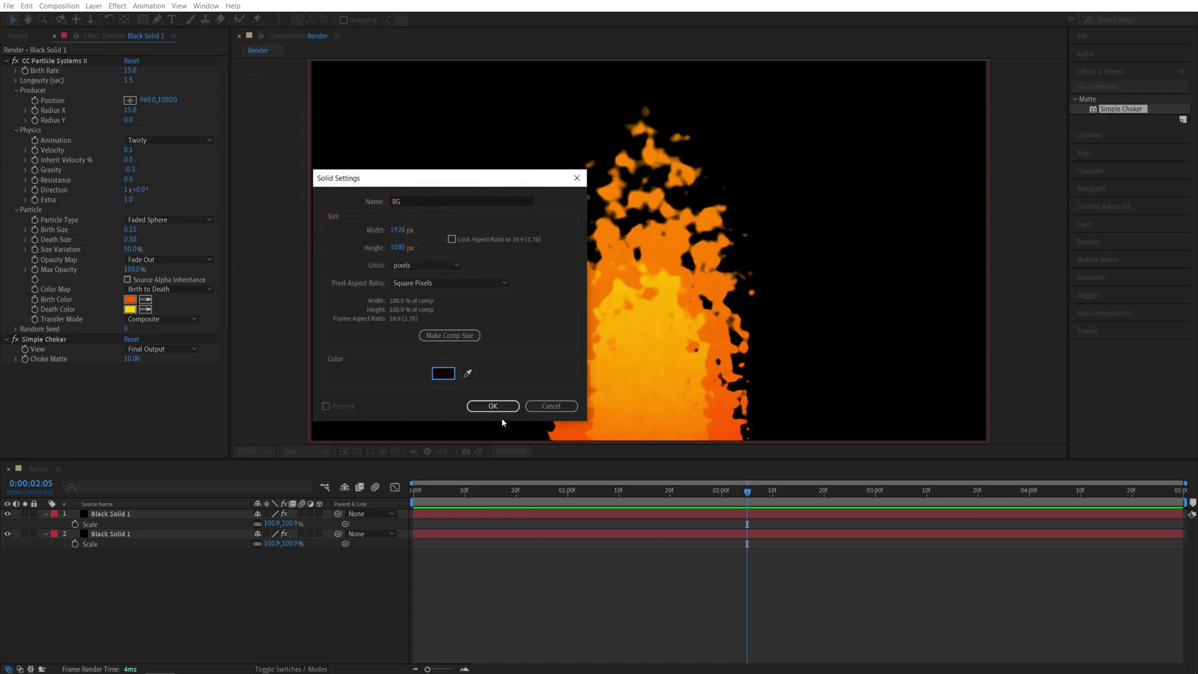
{"action": "left_click", "coordinate": [480, 413]}
{"action": "key", "text": "Return"}
{"action": "left_click_drag", "start_coordinate": [107, 516], "coordinate": [117, 583]}
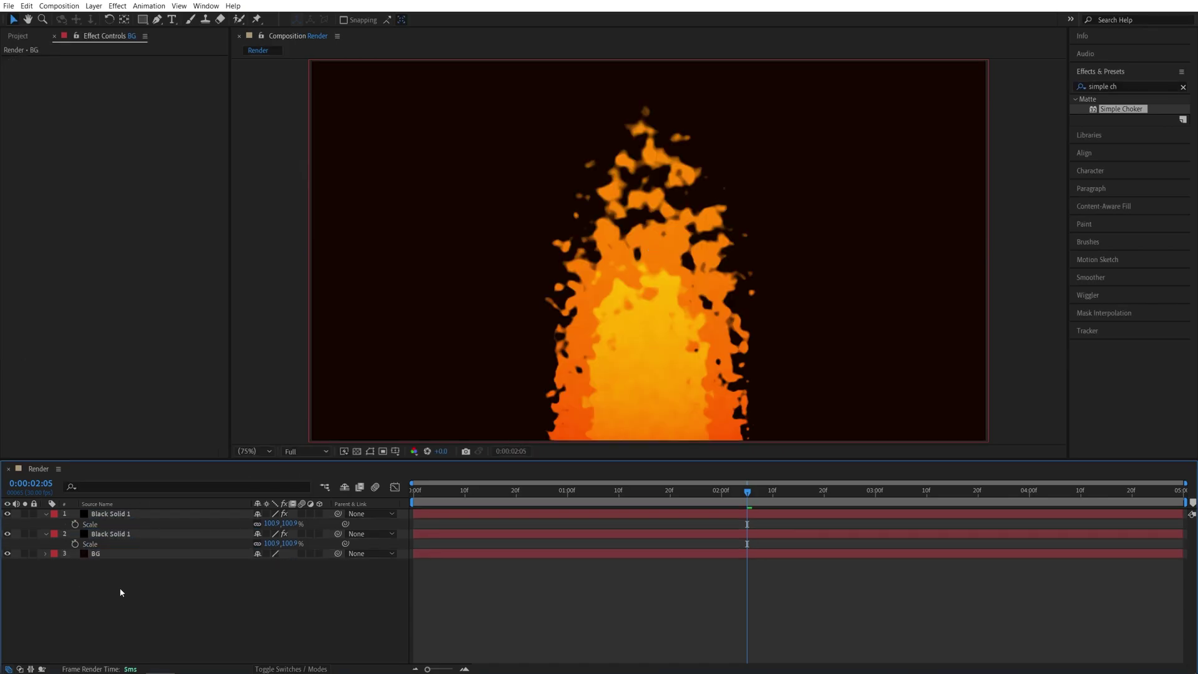
Step: Add an adjustment layer on top and apply Wave Warp to it
{"action": "left_click", "coordinate": [94, 5]}
{"action": "mouse_move", "coordinate": [106, 18]}
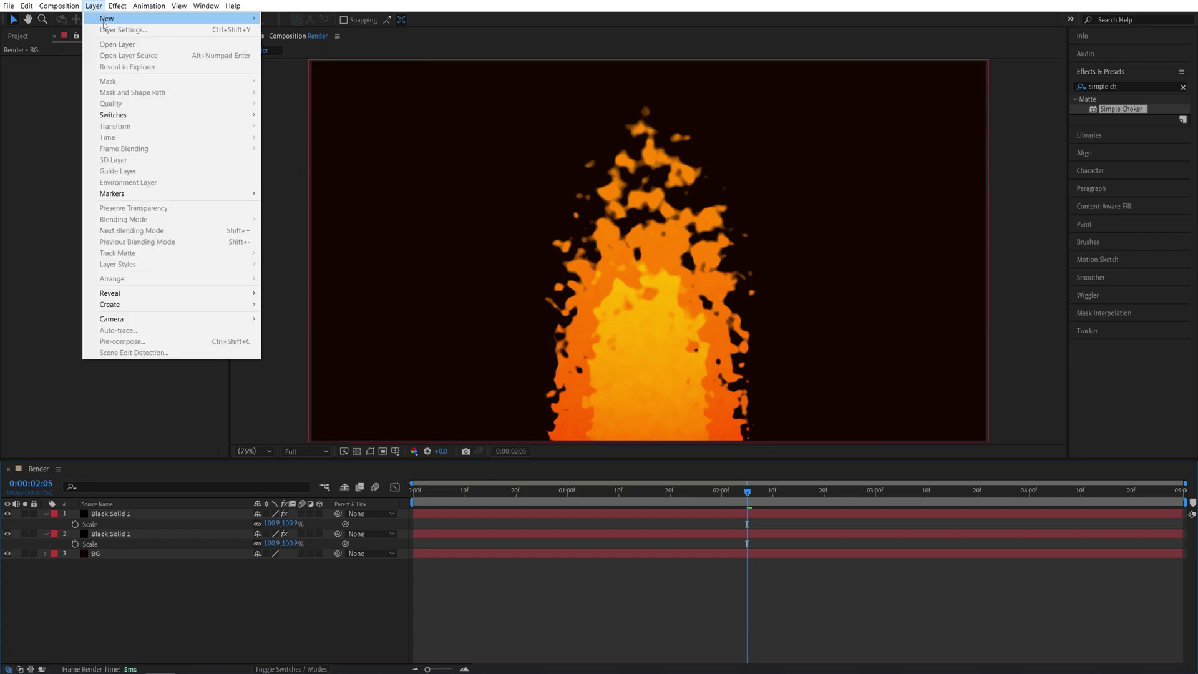
{"action": "left_click", "coordinate": [301, 86]}
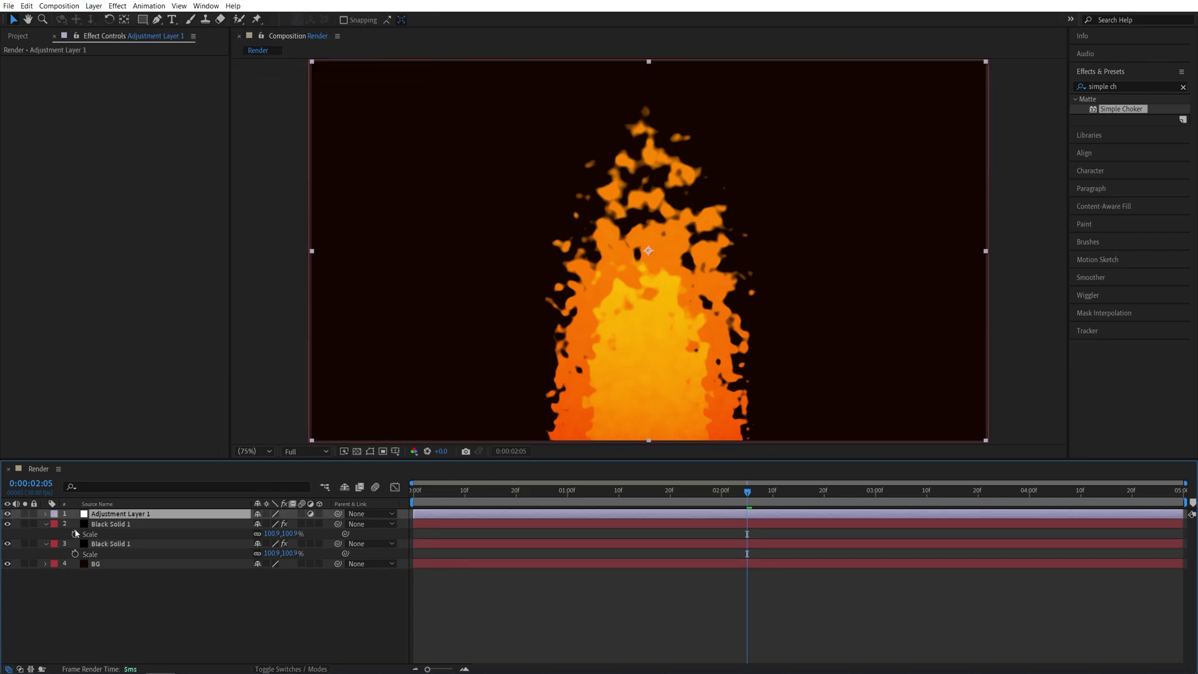
{"action": "double_click", "coordinate": [1127, 86]}
{"action": "type", "text": "wave wa"}
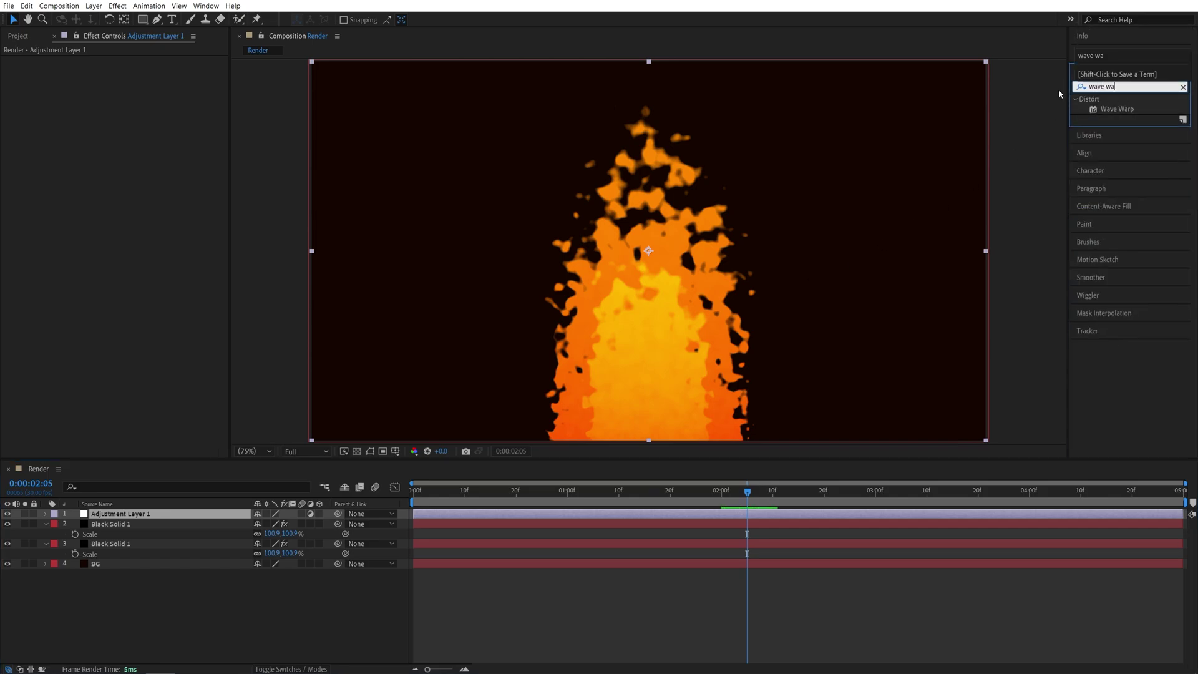
{"action": "left_click_drag", "start_coordinate": [1095, 110], "coordinate": [122, 514]}
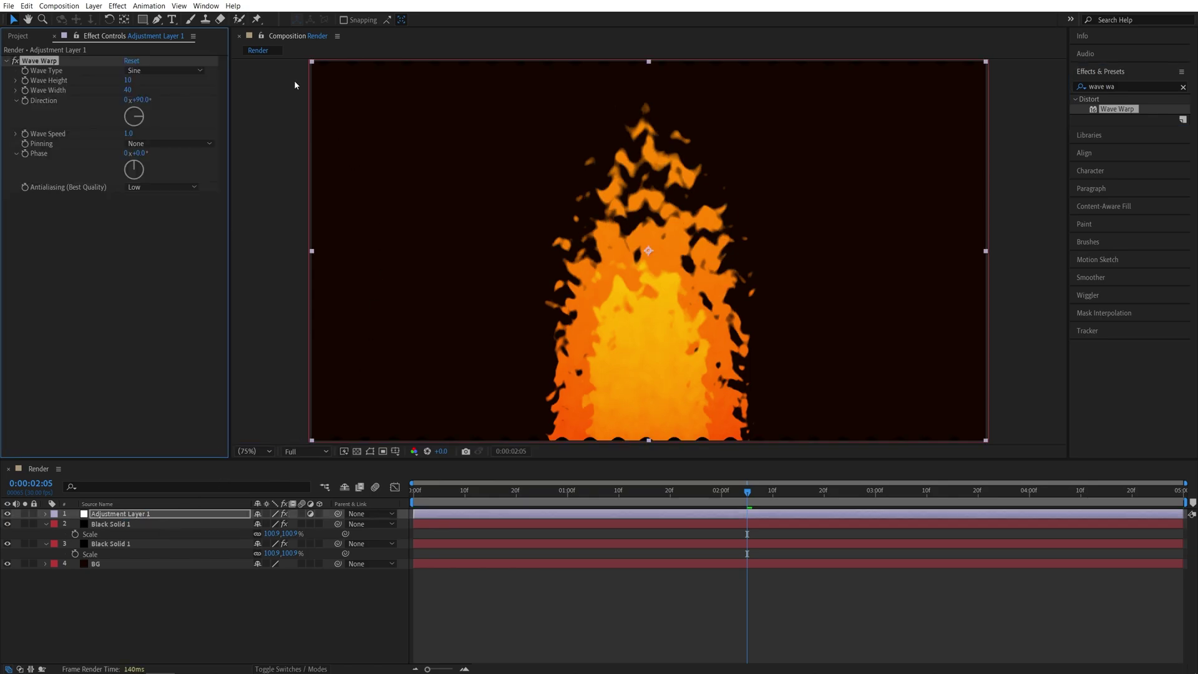
{"action": "left_click", "coordinate": [142, 250]}
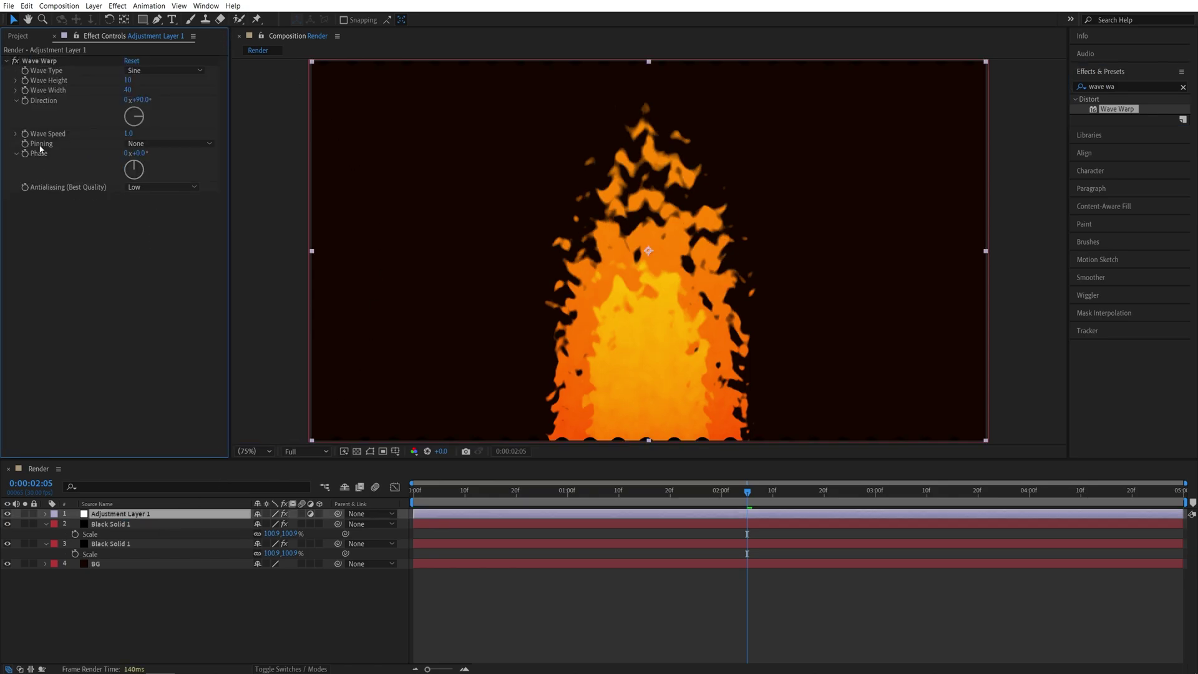
Step: Set Wave Warp to All Edges pinning, direction 0°, height 25 and width 200
{"action": "left_click", "coordinate": [169, 143]}
{"action": "left_click", "coordinate": [166, 170]}
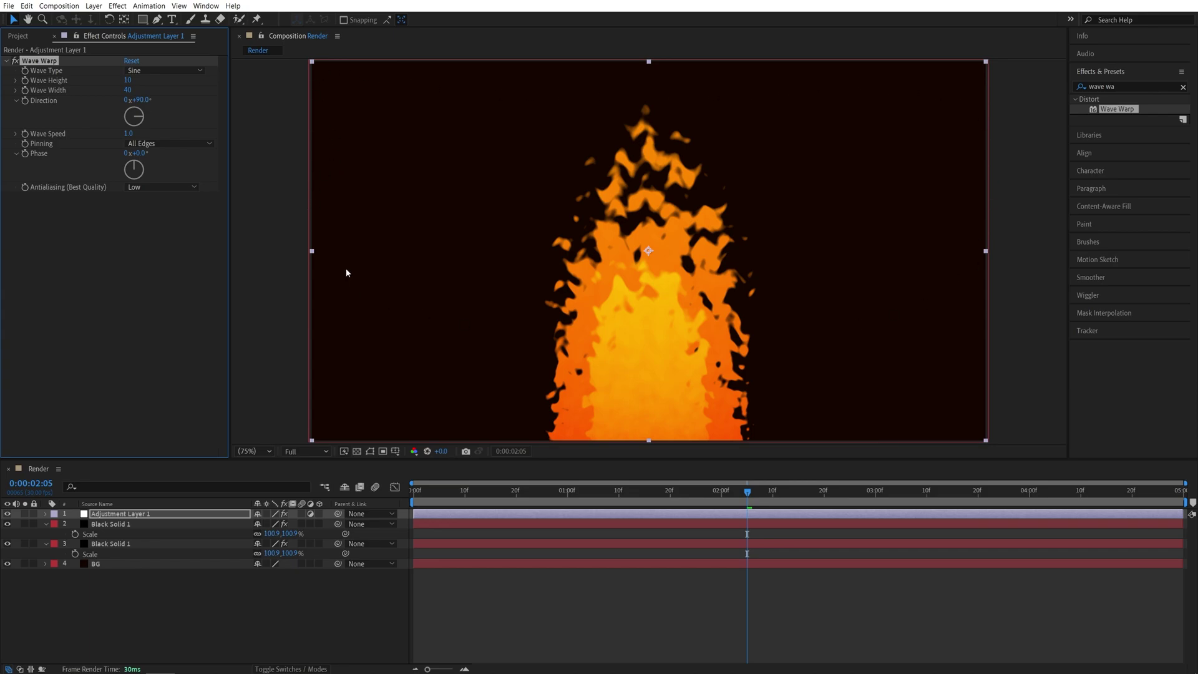
{"action": "left_click_drag", "start_coordinate": [141, 116], "coordinate": [137, 94]}
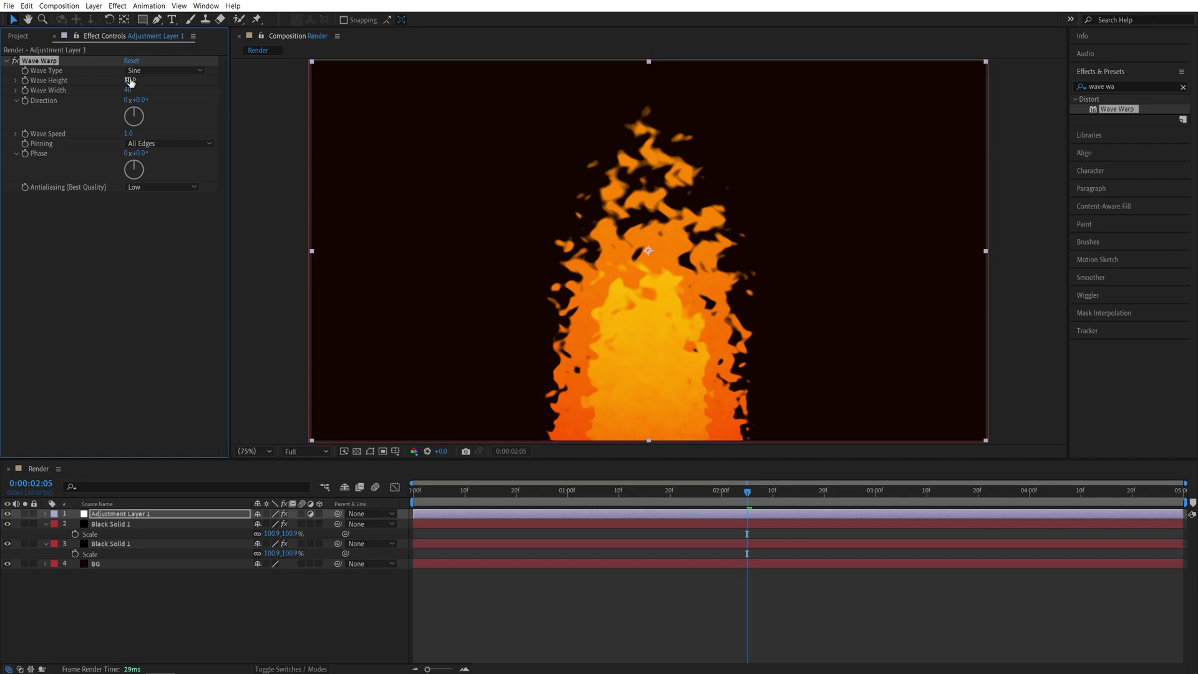
{"action": "type", "text": "25"}
{"action": "key", "text": "Return"}
{"action": "left_click", "coordinate": [127, 90]}
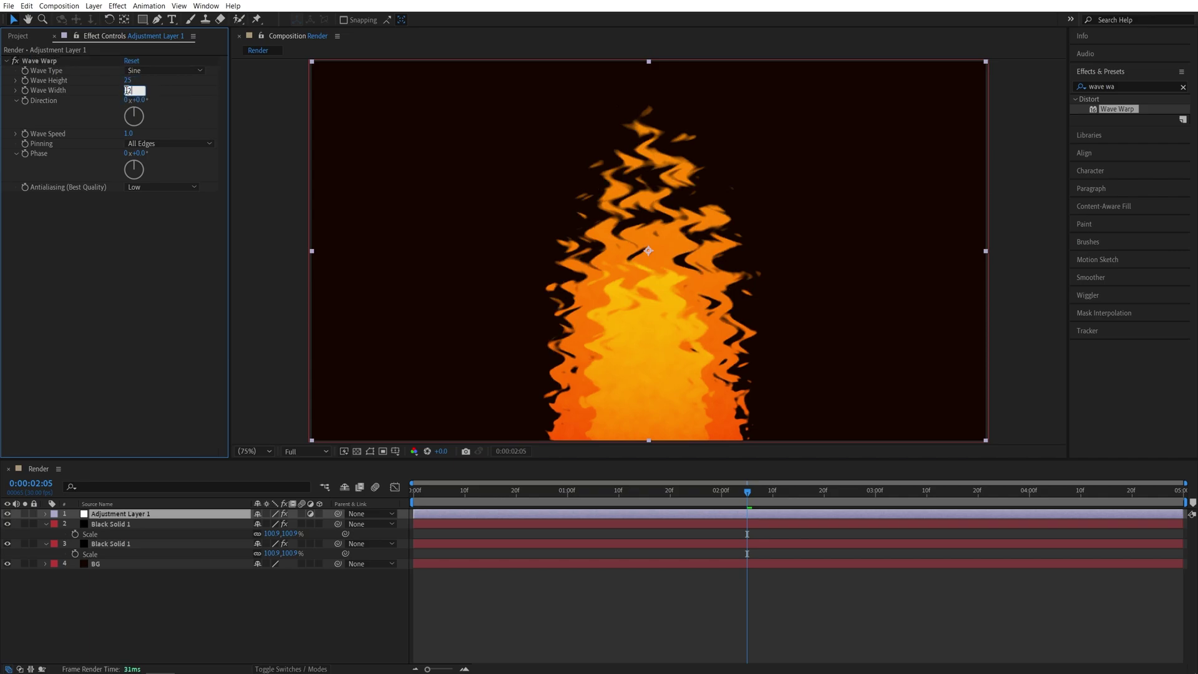
{"action": "type", "text": "200"}
{"action": "key", "text": "Return"}
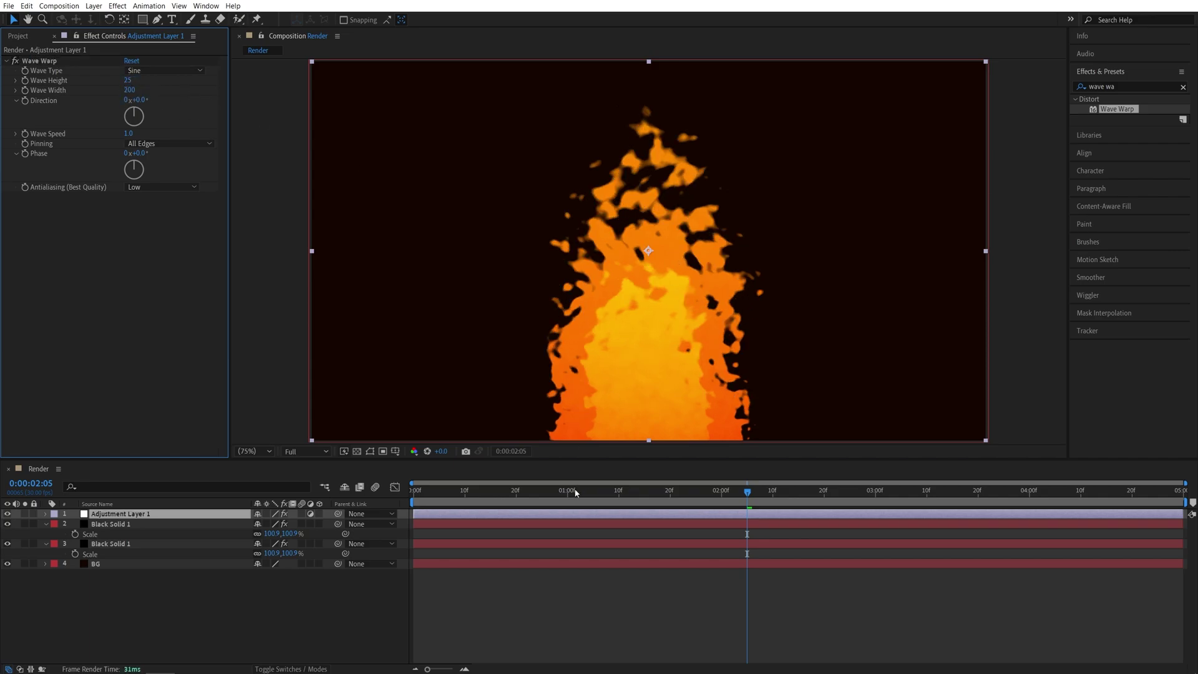
{"action": "mouse_move", "coordinate": [577, 490]}
{"action": "left_mouse_down"}
{"action": "mouse_move", "coordinate": [746, 492]}
{"action": "mouse_move", "coordinate": [753, 505]}
{"action": "left_mouse_up"}
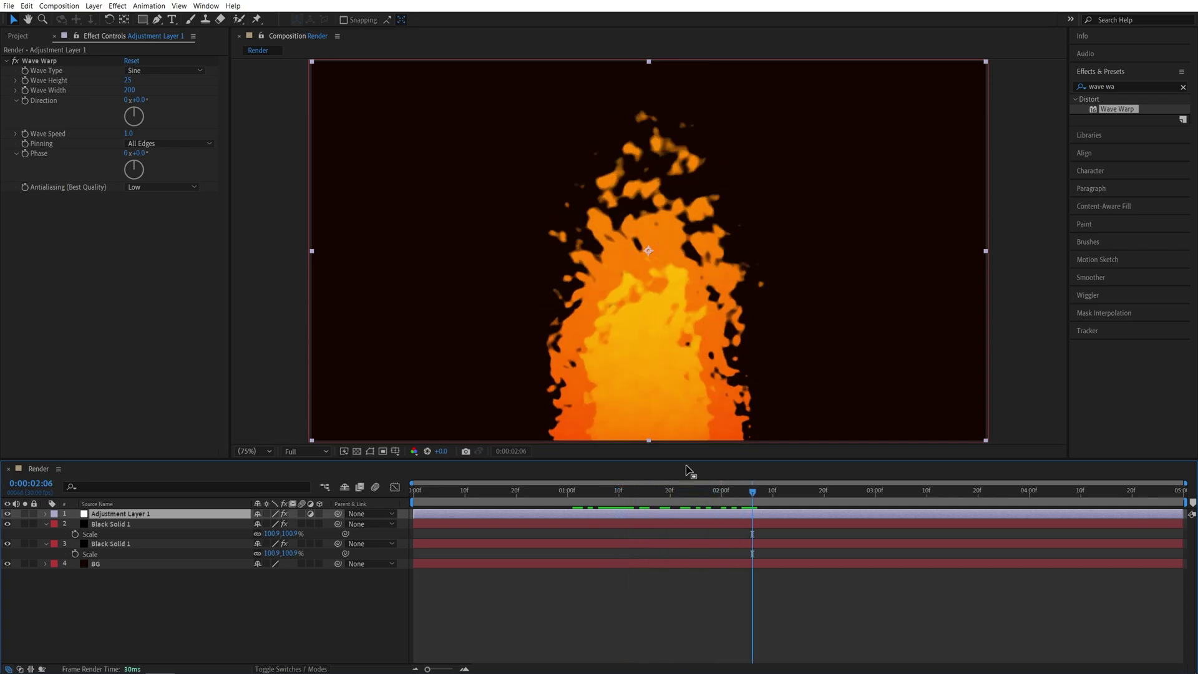
Step: Apply Turbulent Displace to Adjustment Layer 1 and lower its Size to 25
{"action": "left_click", "coordinate": [1127, 87]}
{"action": "key", "text": "ctrl+a"}
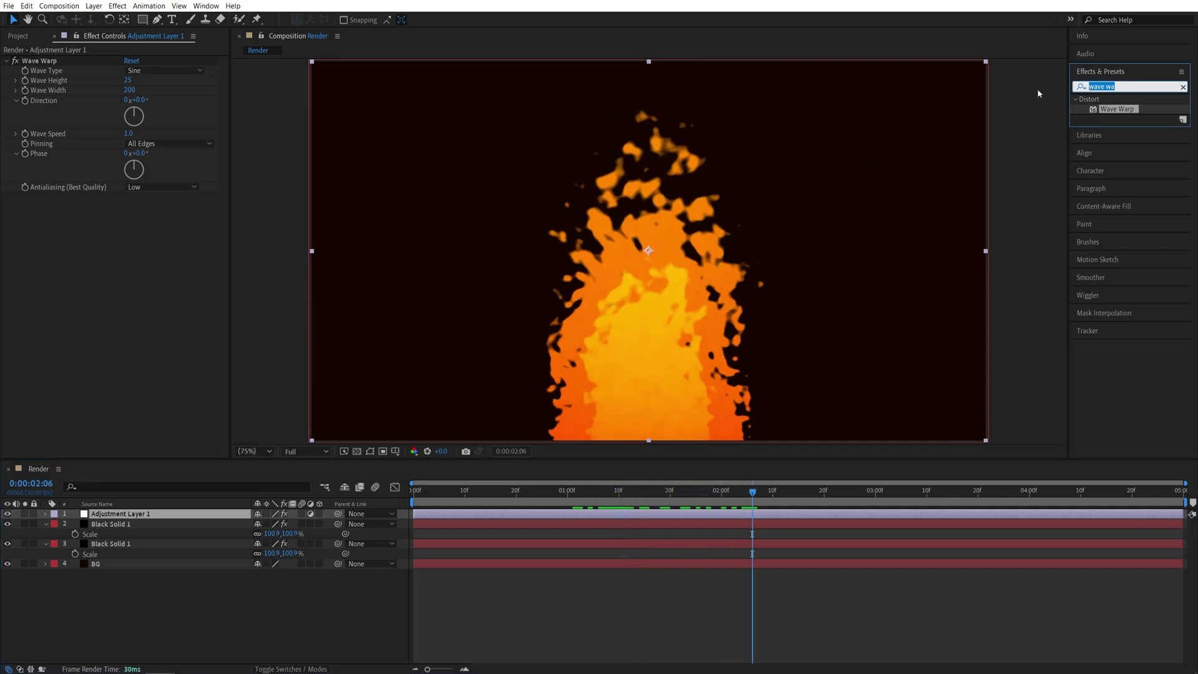
{"action": "key", "text": "BackSpace"}
{"action": "type", "text": "turbul"}
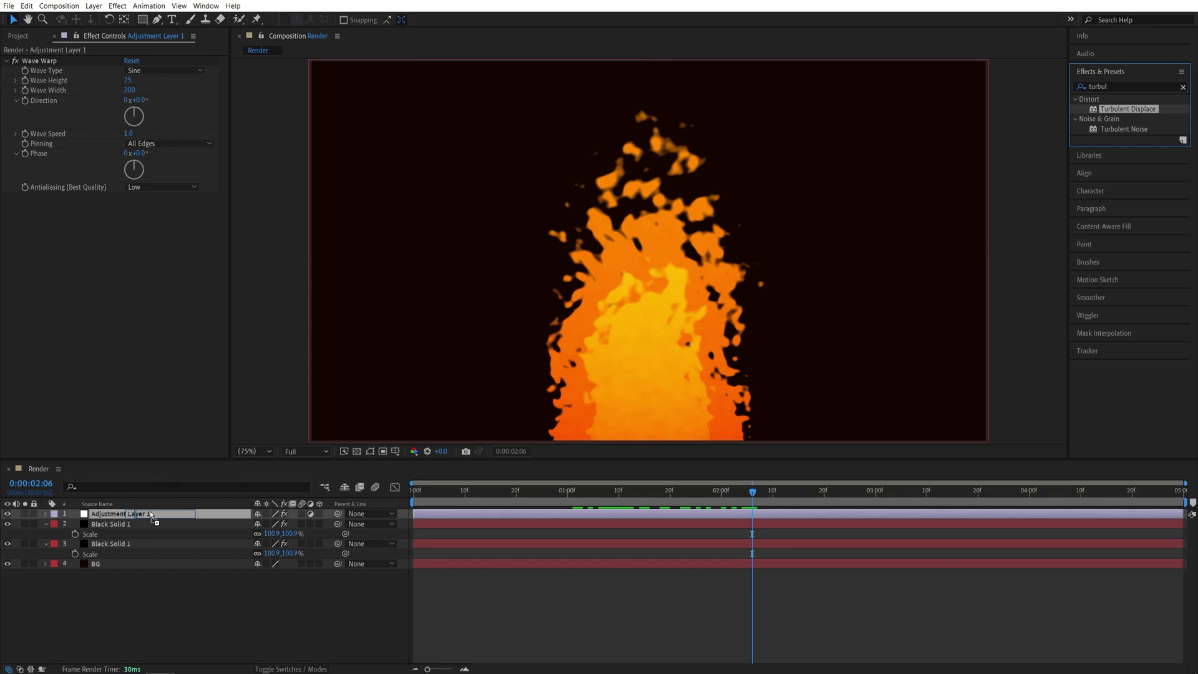
{"action": "left_click_drag", "start_coordinate": [1129, 109], "coordinate": [151, 513]}
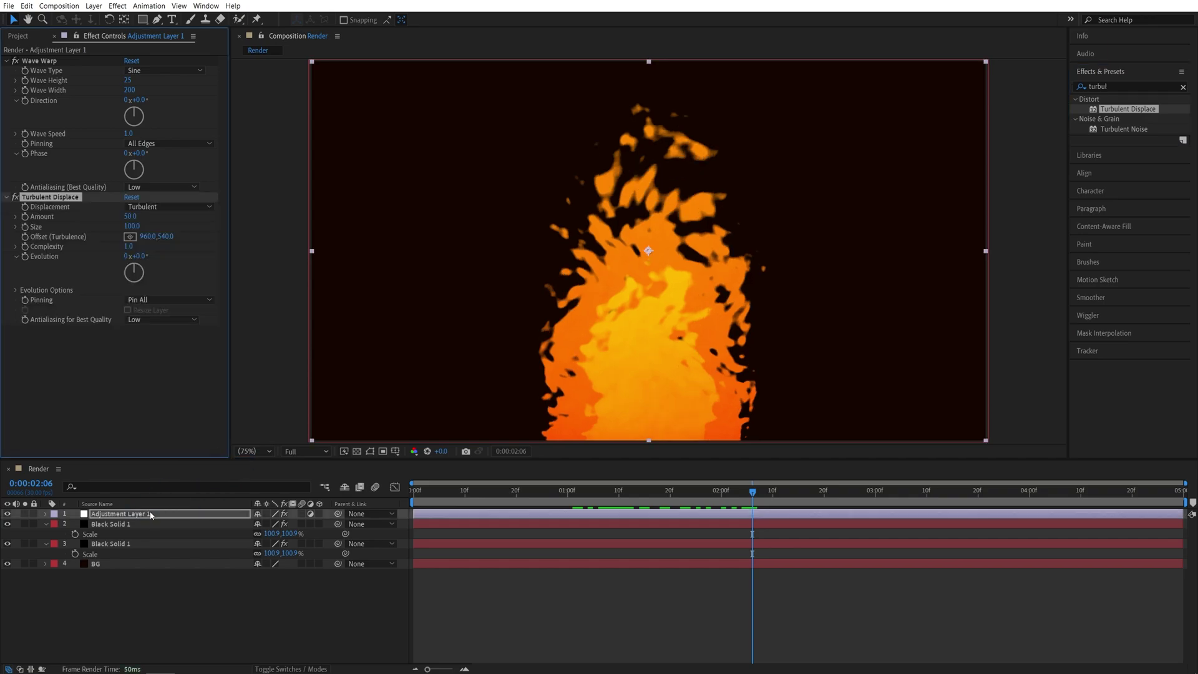
{"action": "left_click", "coordinate": [133, 227]}
{"action": "type", "text": "25"}
{"action": "key", "text": "Return"}
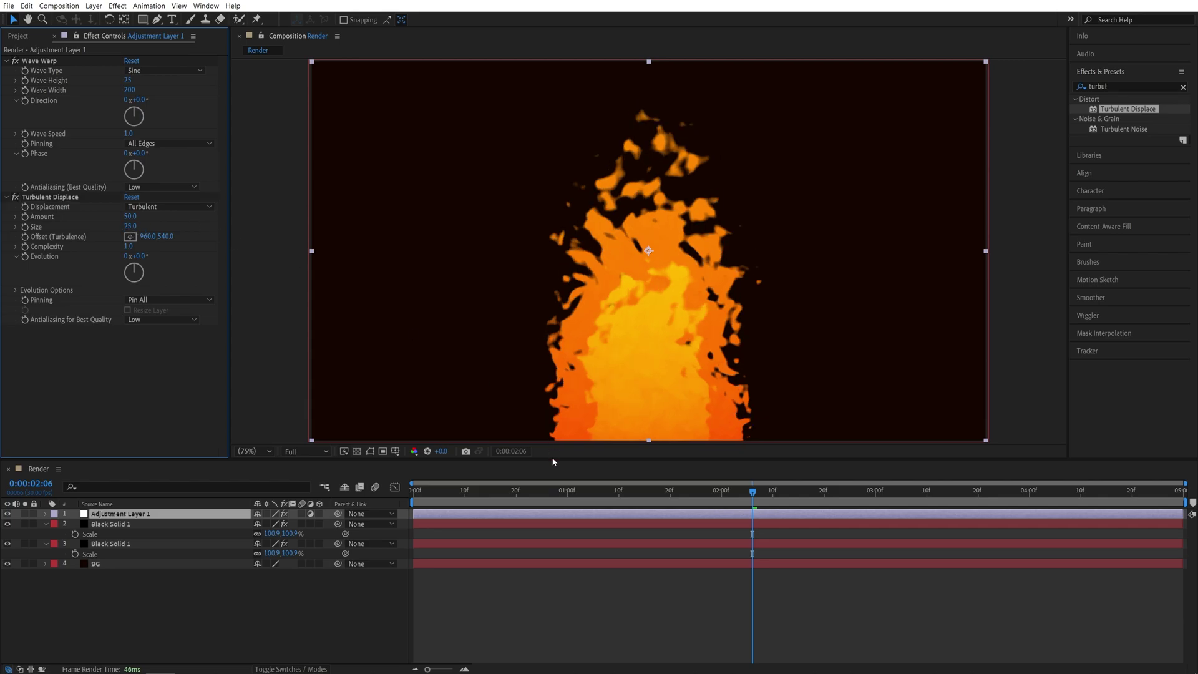
{"action": "mouse_move", "coordinate": [565, 491]}
{"action": "left_mouse_down"}
{"action": "mouse_move", "coordinate": [788, 491]}
{"action": "mouse_move", "coordinate": [668, 490]}
{"action": "mouse_move", "coordinate": [741, 491]}
{"action": "left_mouse_up"}
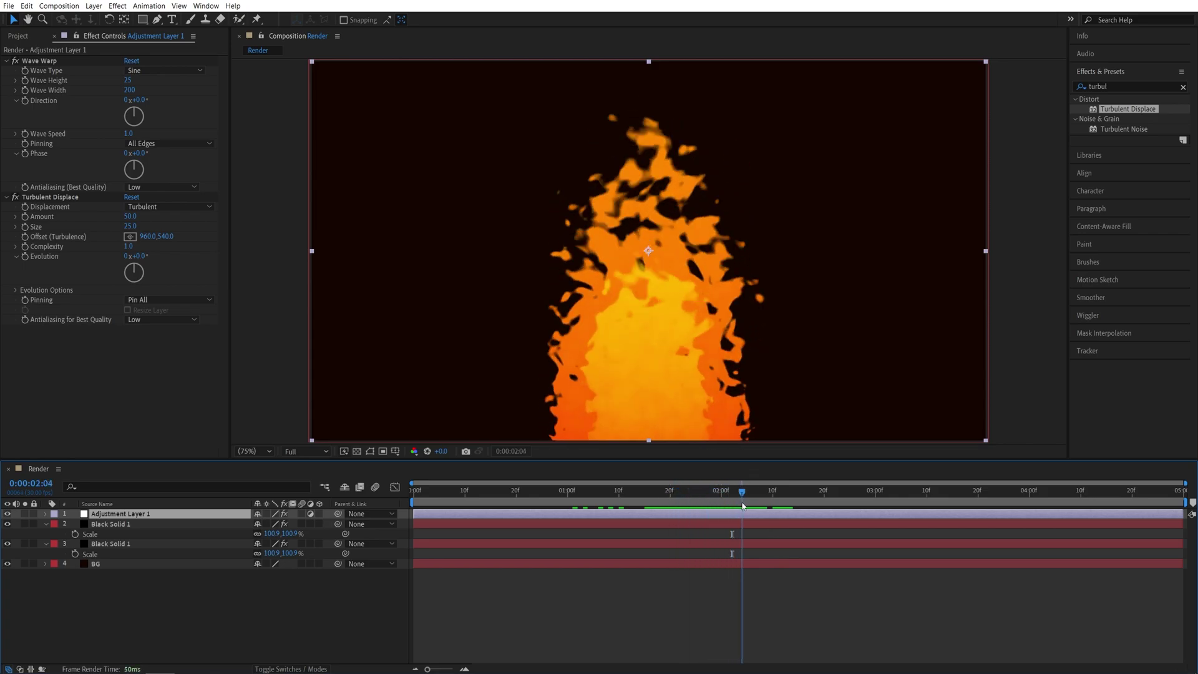
Step: Apply Glow with Threshold 100%, Radius 100 and Intensity 0.5
{"action": "left_click", "coordinate": [1117, 87]}
{"action": "type", "text": "glow"}
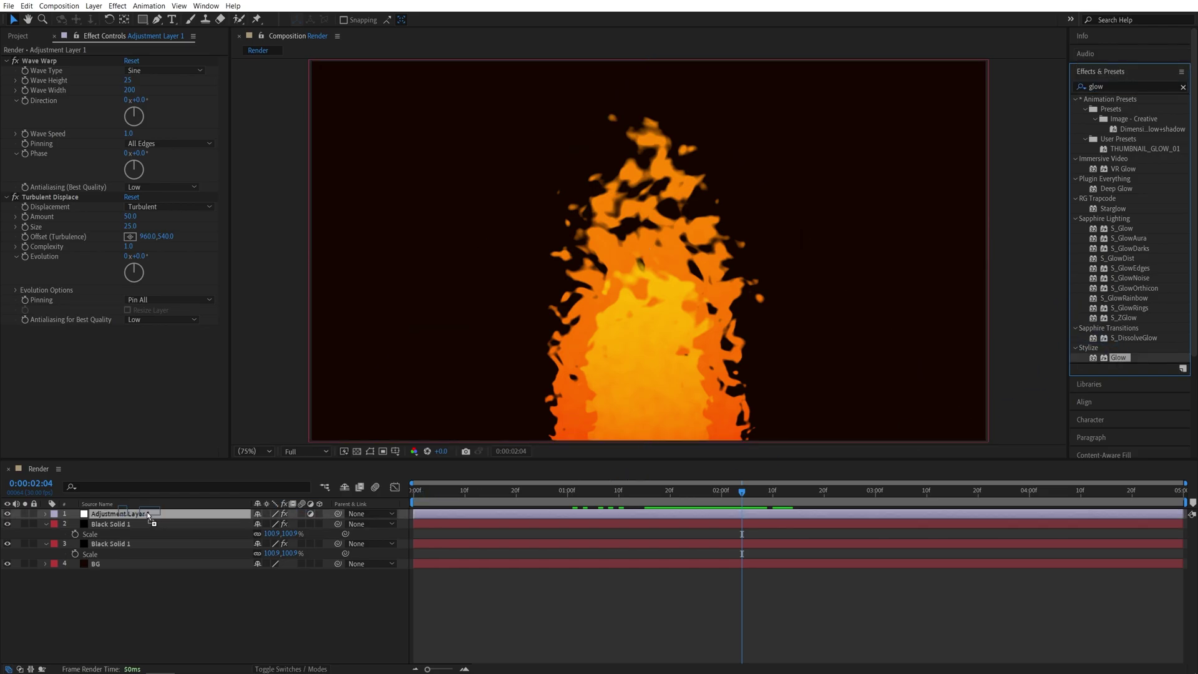
{"action": "left_click_drag", "start_coordinate": [1119, 358], "coordinate": [147, 512]}
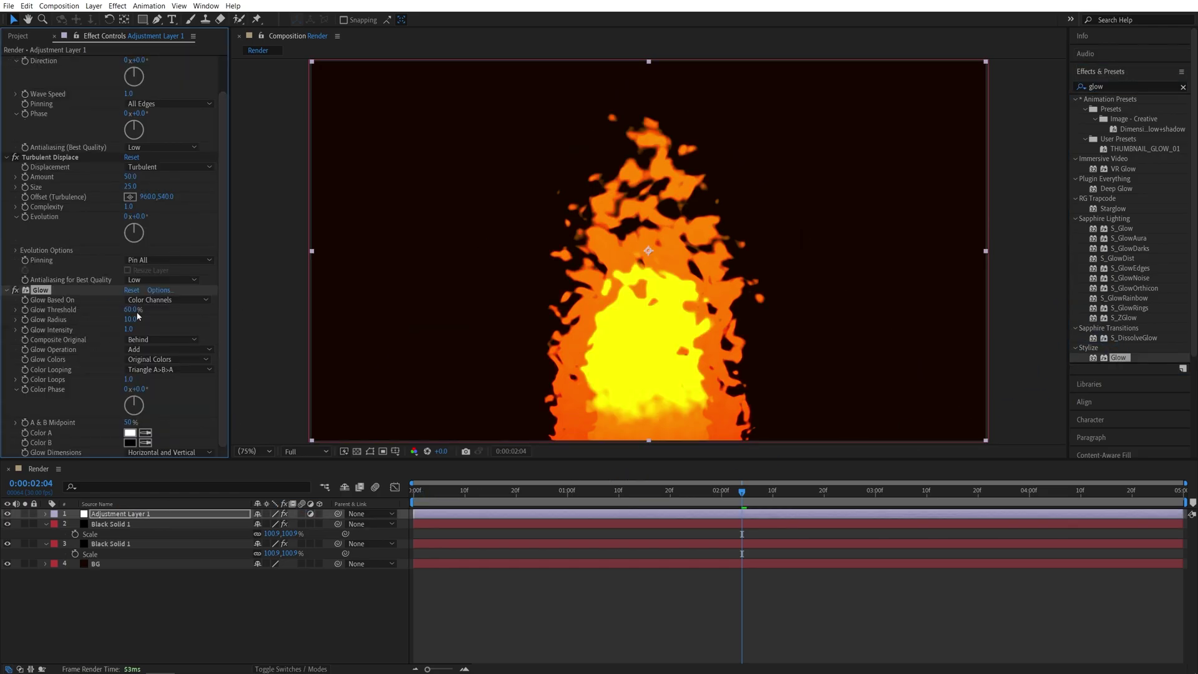
{"action": "left_click_drag", "start_coordinate": [133, 310], "coordinate": [324, 307]}
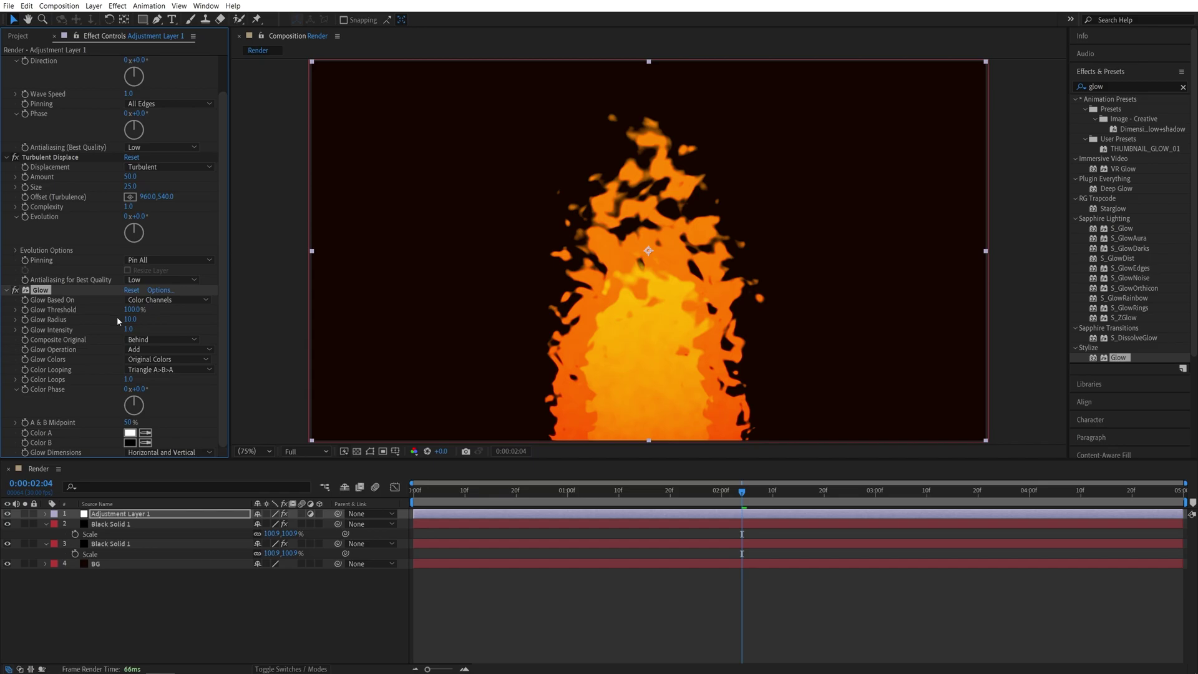
{"action": "type", "text": "100"}
{"action": "key", "text": "Return"}
{"action": "left_click", "coordinate": [130, 330]}
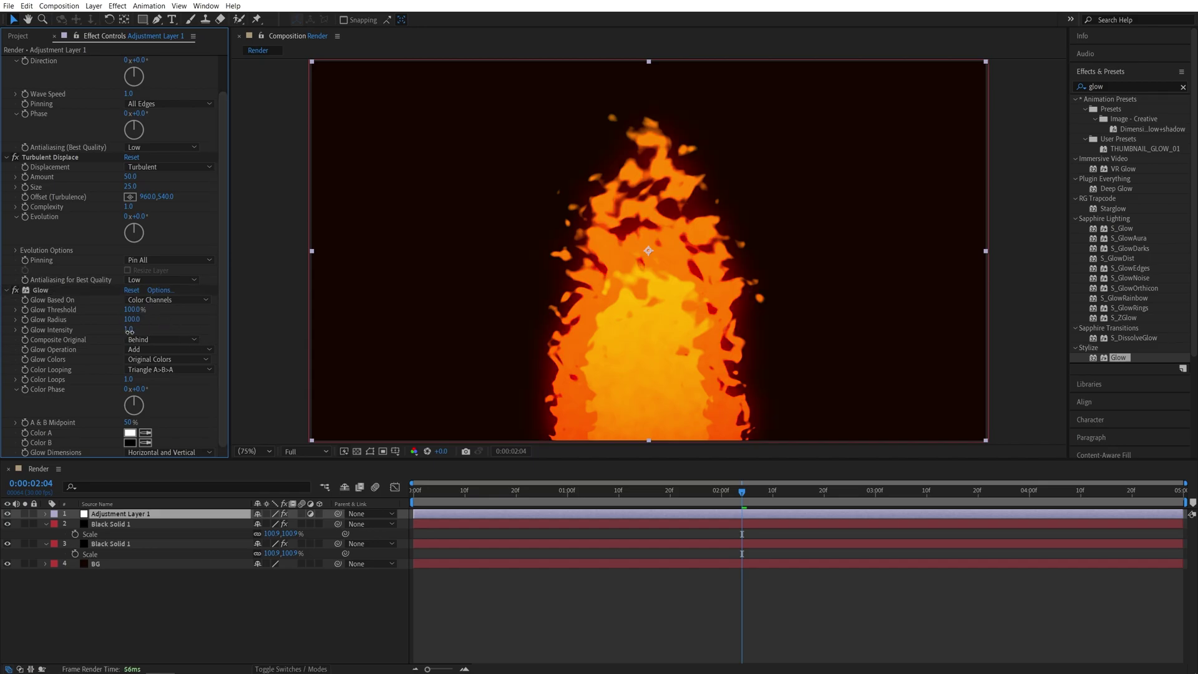
{"action": "key", "text": "Return"}
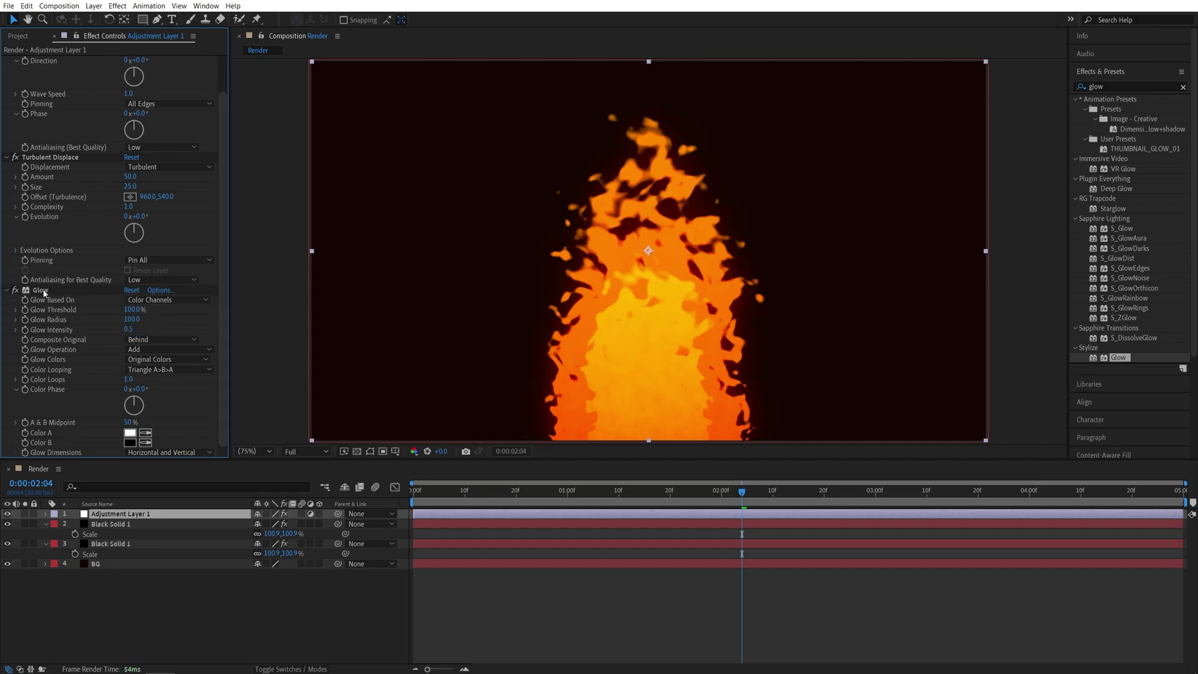
Step: Duplicate the Glow effect and set Glow 2's radius to 1000
{"action": "left_click", "coordinate": [44, 290]}
{"action": "key", "text": "ctrl+d"}
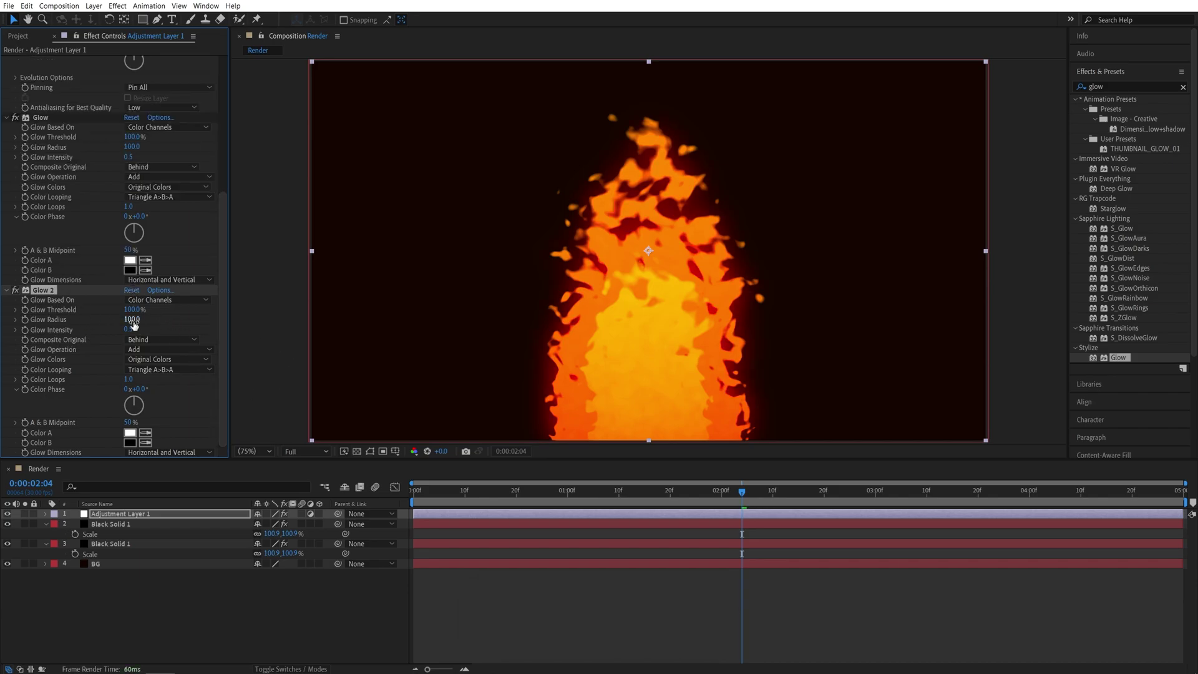
{"action": "left_click", "coordinate": [133, 320]}
{"action": "type", "text": "1000"}
{"action": "key", "text": "Return"}
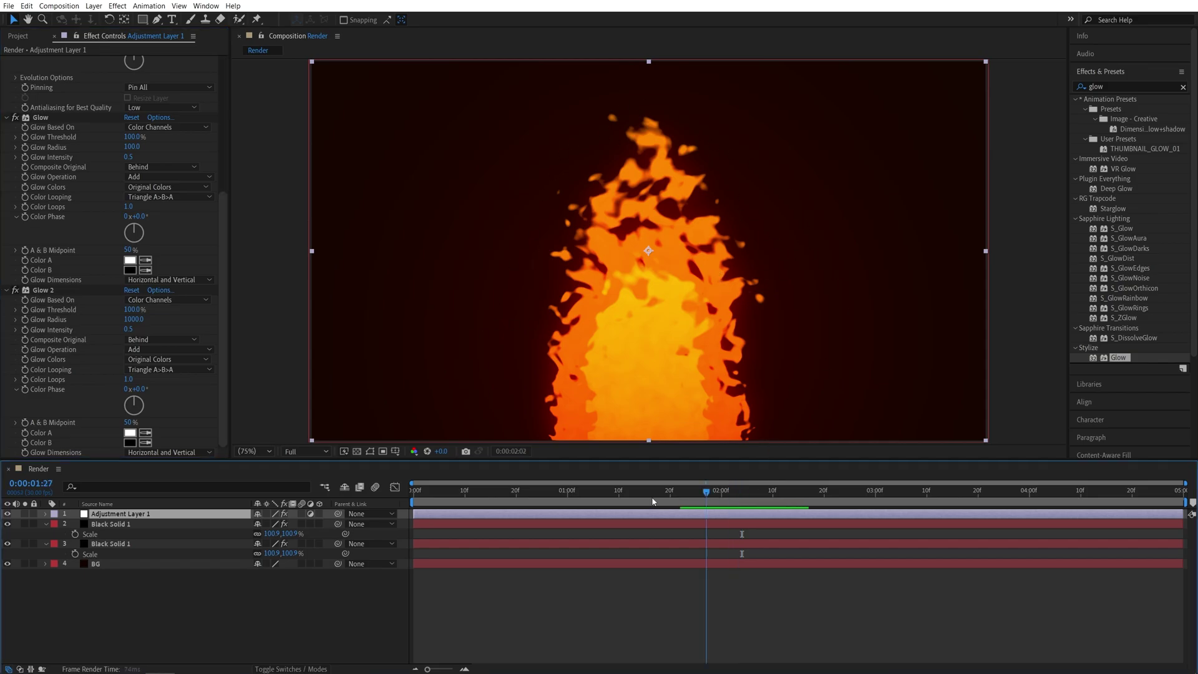
{"action": "left_click_drag", "start_coordinate": [741, 490], "coordinate": [415, 490]}
{"action": "key", "text": "space"}
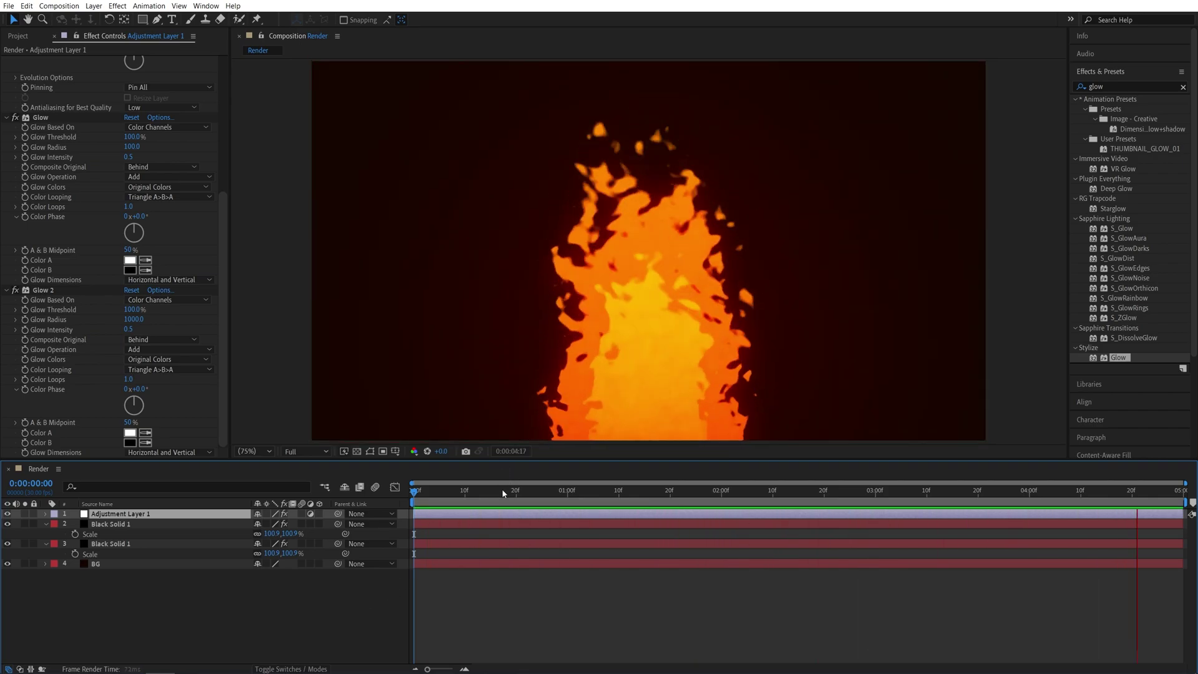
{"action": "mouse_move", "coordinate": [502, 490]}
{"action": "left_mouse_down"}
{"action": "mouse_move", "coordinate": [700, 491]}
{"action": "mouse_move", "coordinate": [702, 506]}
{"action": "left_mouse_up"}
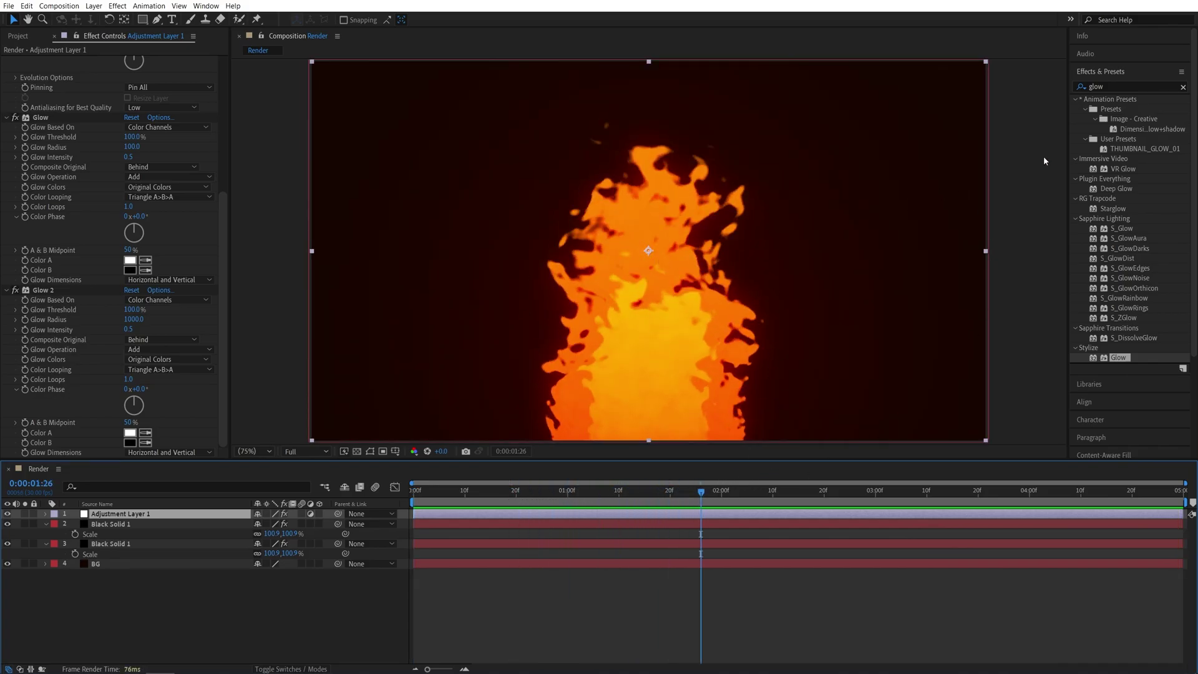
Step: Search for Hue/Saturation and apply it to Adjustment Layer 1
{"action": "left_click", "coordinate": [1123, 86]}
{"action": "key", "text": "ctrl+a"}
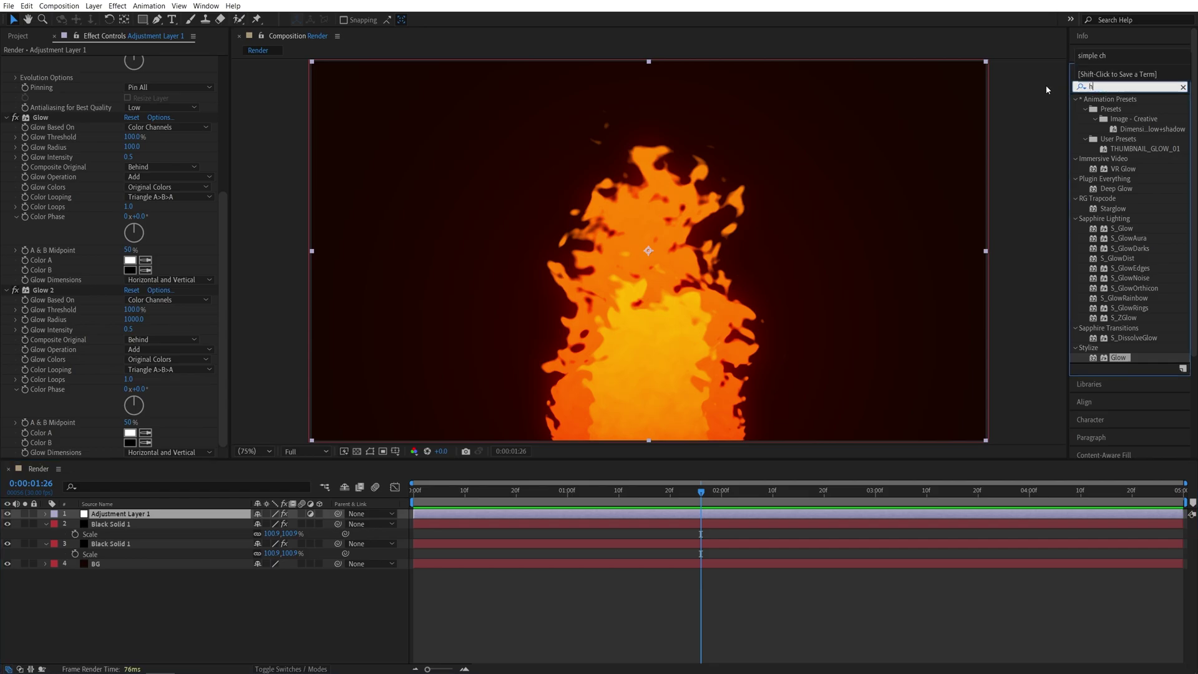
{"action": "type", "text": "hue"}
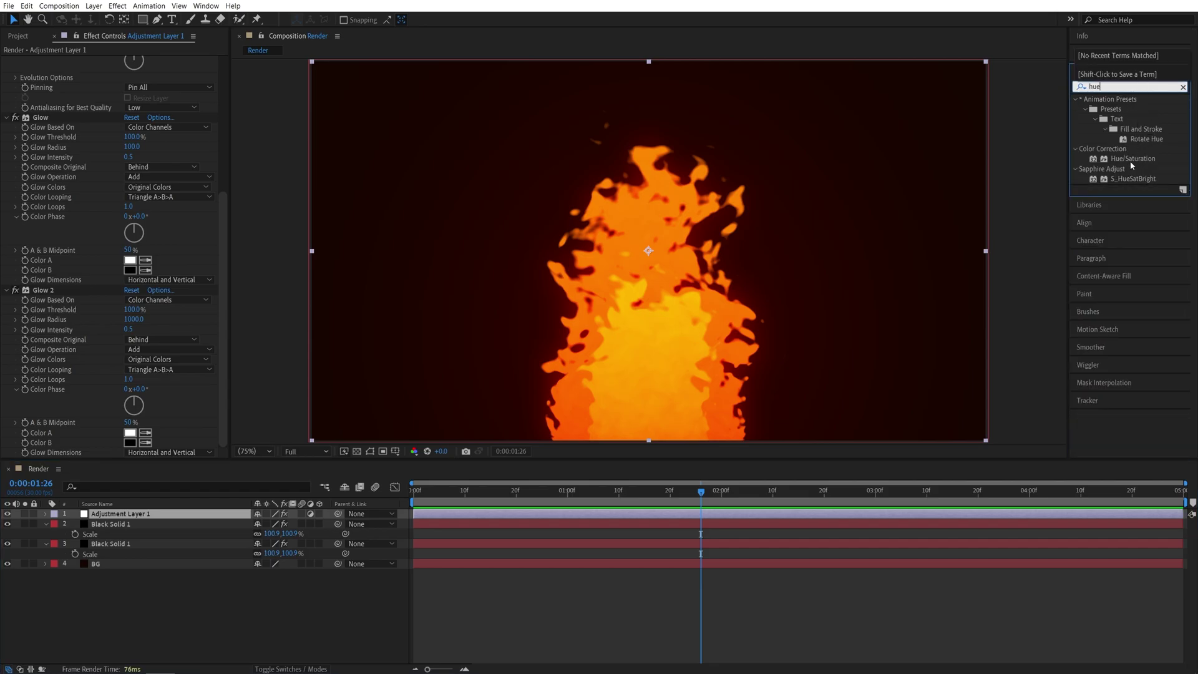
{"action": "left_click_drag", "start_coordinate": [1130, 160], "coordinate": [140, 280]}
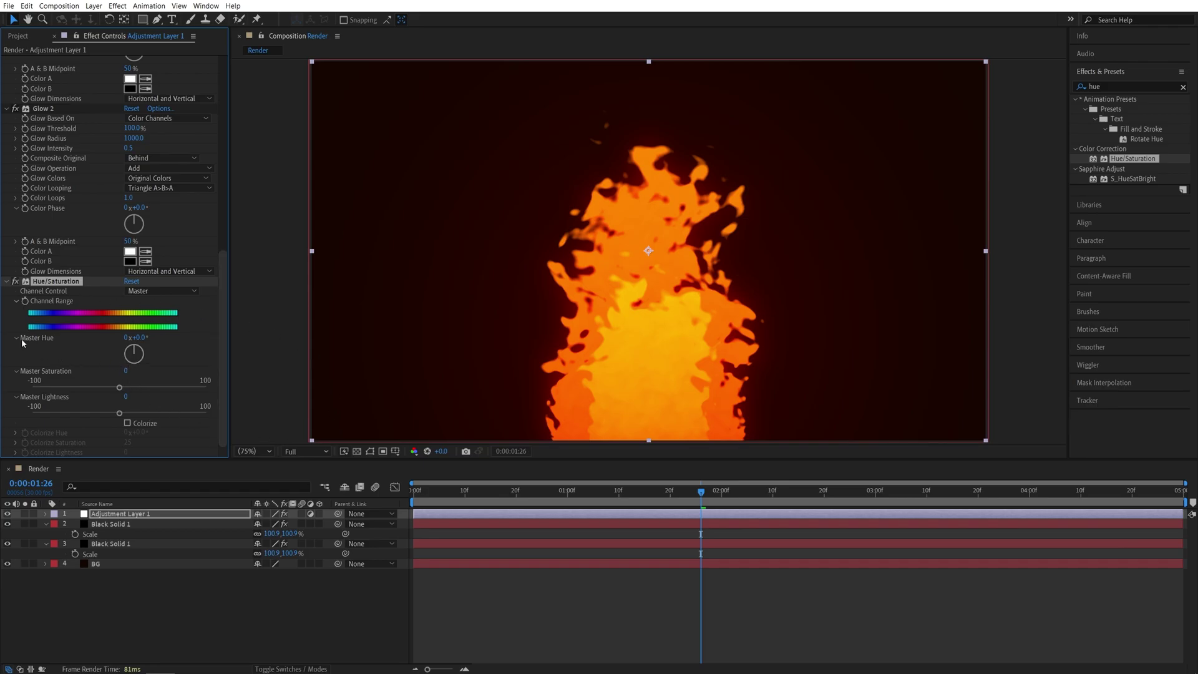
Step: Try shifting Master Hue, reset it to 0°, and preview from the start
{"action": "left_click_drag", "start_coordinate": [137, 337], "coordinate": [306, 350]}
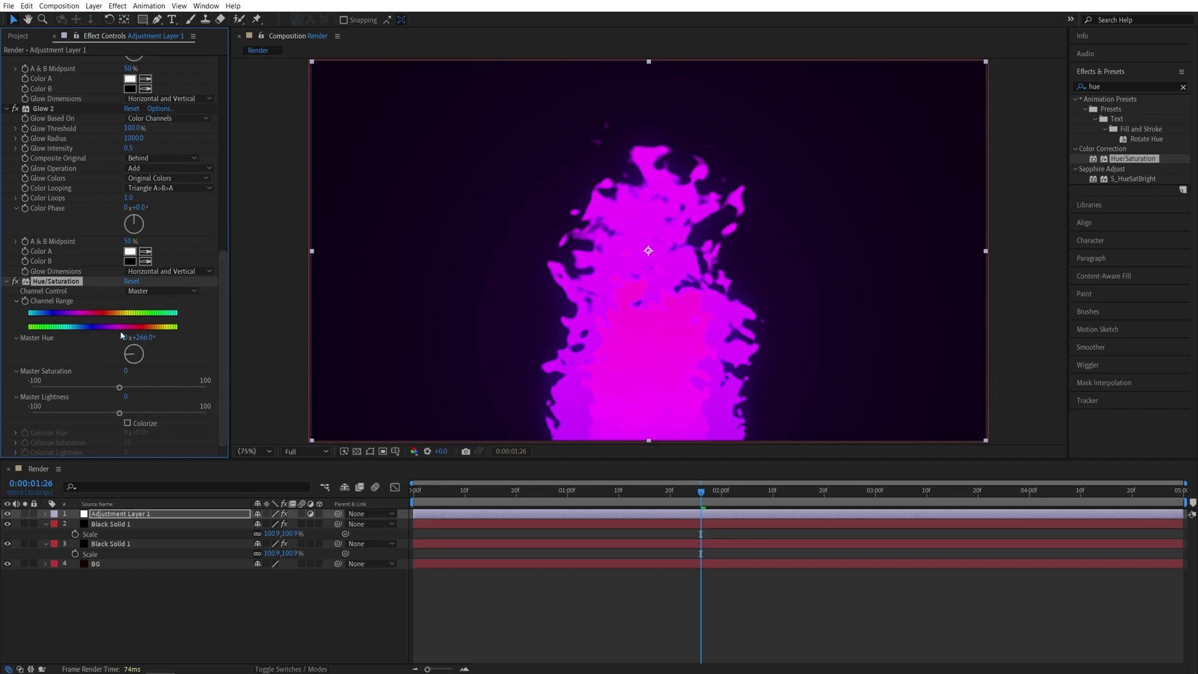
{"action": "left_click", "coordinate": [132, 282]}
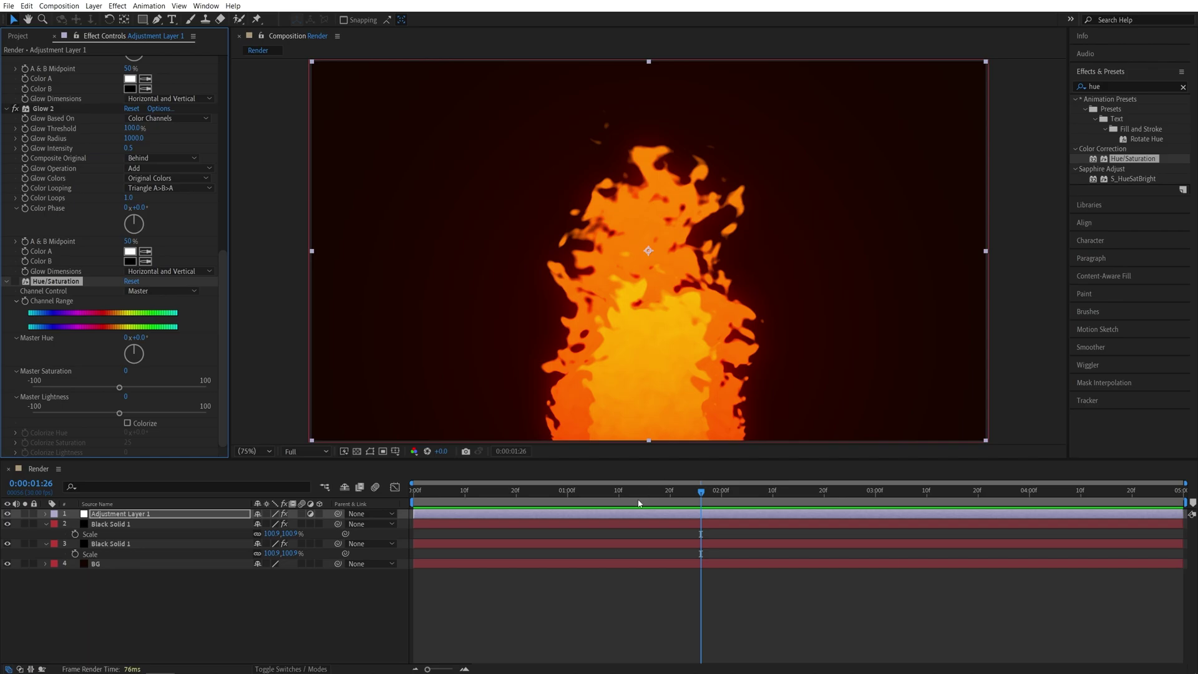
{"action": "key", "text": "Home"}
{"action": "key", "text": "space"}
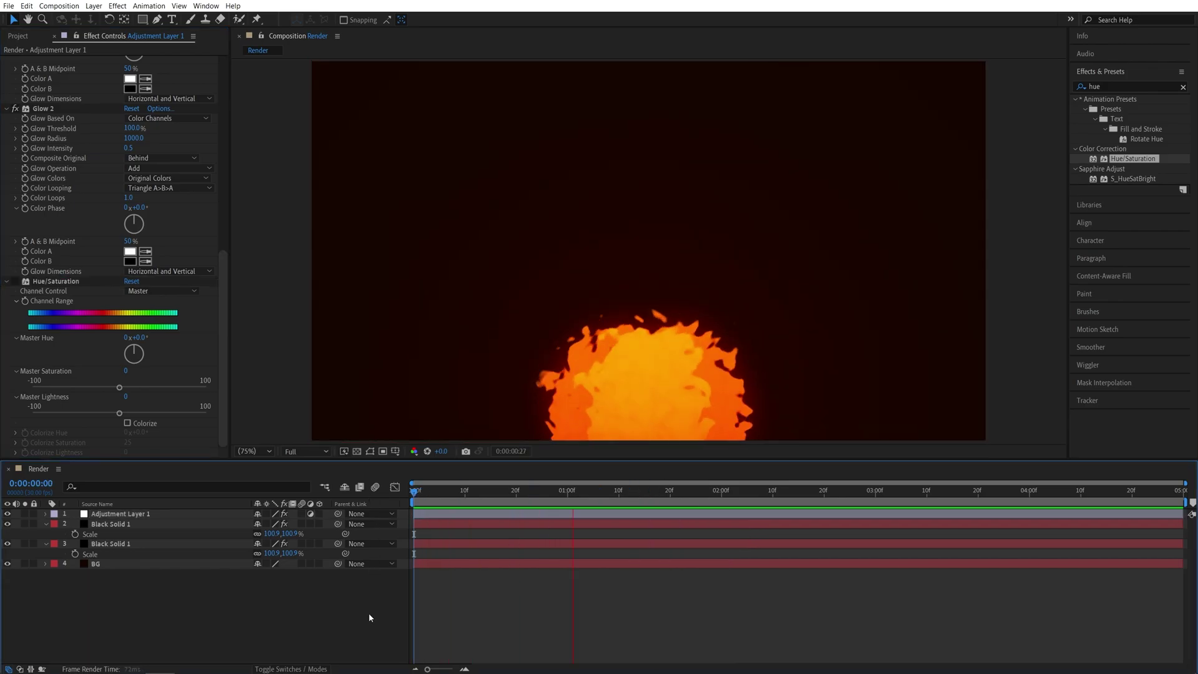